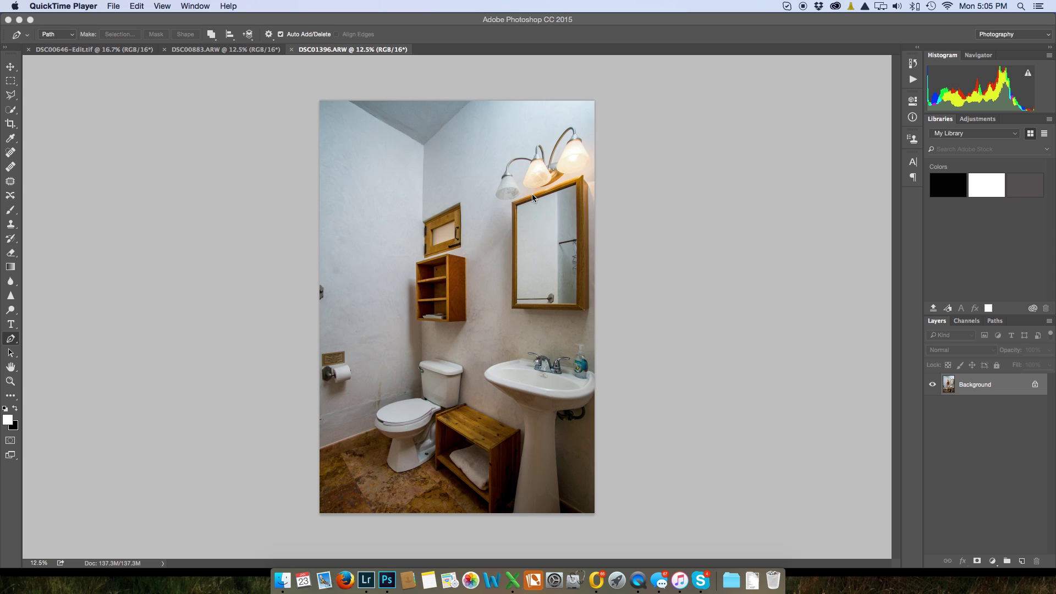
- Zoom the bathroom photo to 66.7% and bring the lamps above the mirror into view
{"action": "left_click", "coordinate": [682, 205]}
{"action": "key", "text": "super+equal"}
{"action": "key", "text": "super+equal"}
{"action": "key", "text": "super+equal"}
{"action": "key", "text": "super+equal"}
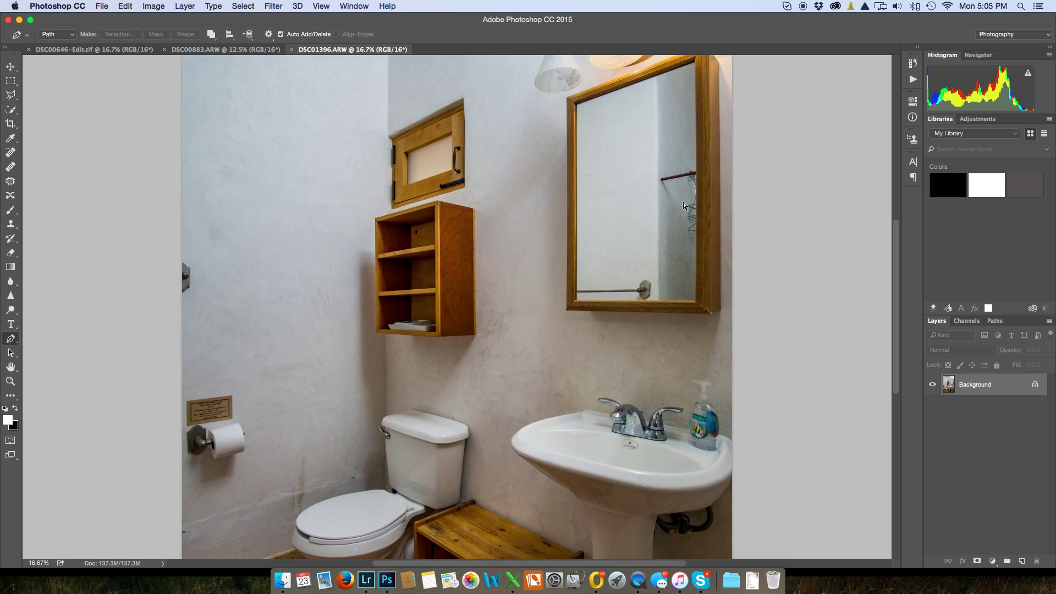
{"action": "key", "text": "super+equal"}
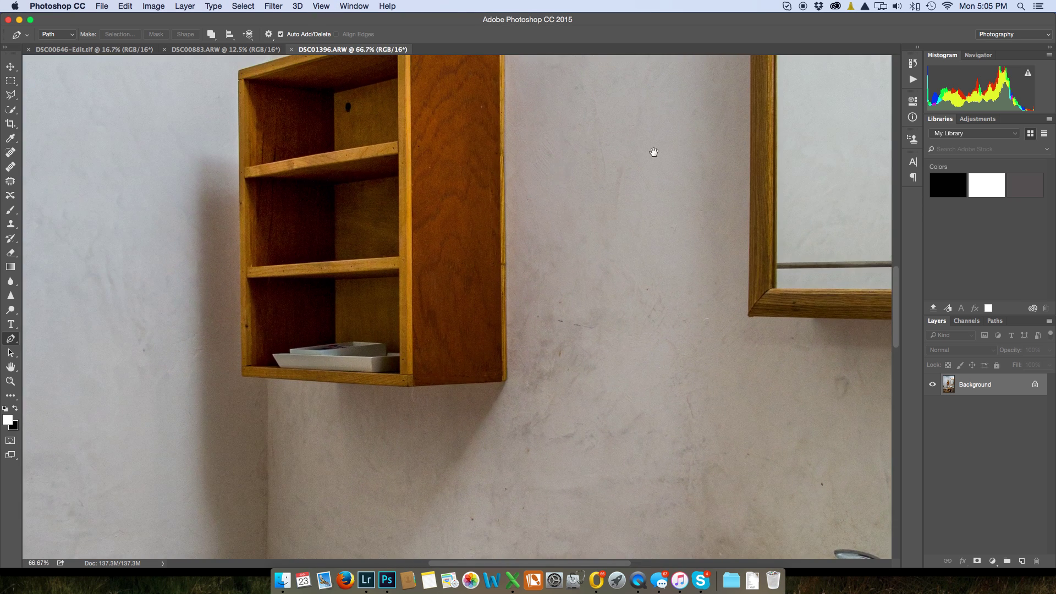
{"action": "left_click_drag", "start_coordinate": [653, 154], "coordinate": [212, 386]}
{"action": "scroll", "coordinate": [211, 387], "scroll_direction": "up", "scroll_amount": 10}
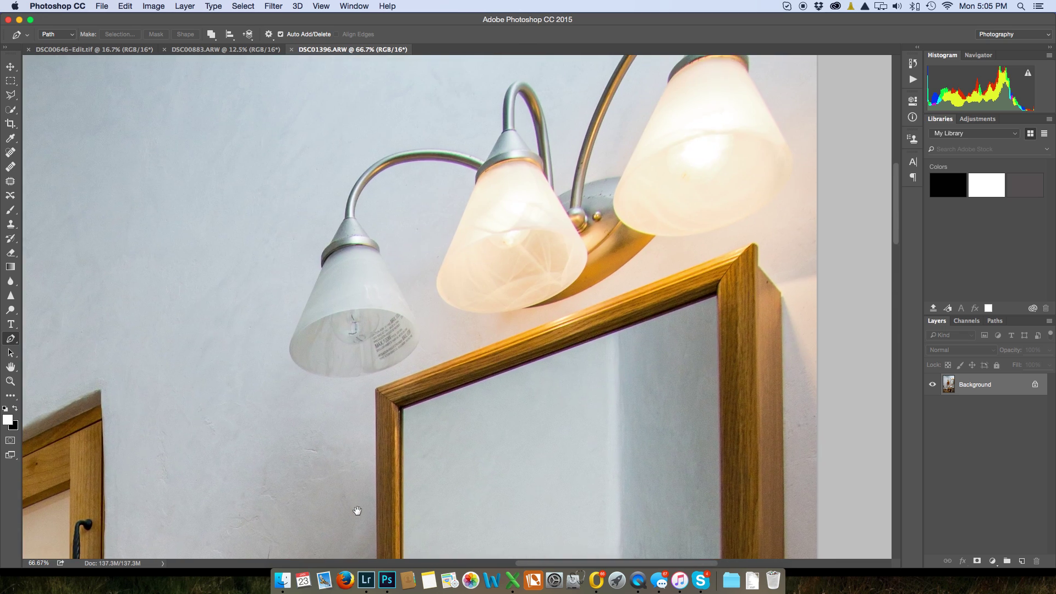
- Place Pen anchors along the middle shade's top rim and down its right edge
{"action": "left_click", "coordinate": [477, 180]}
{"action": "left_click", "coordinate": [490, 170]}
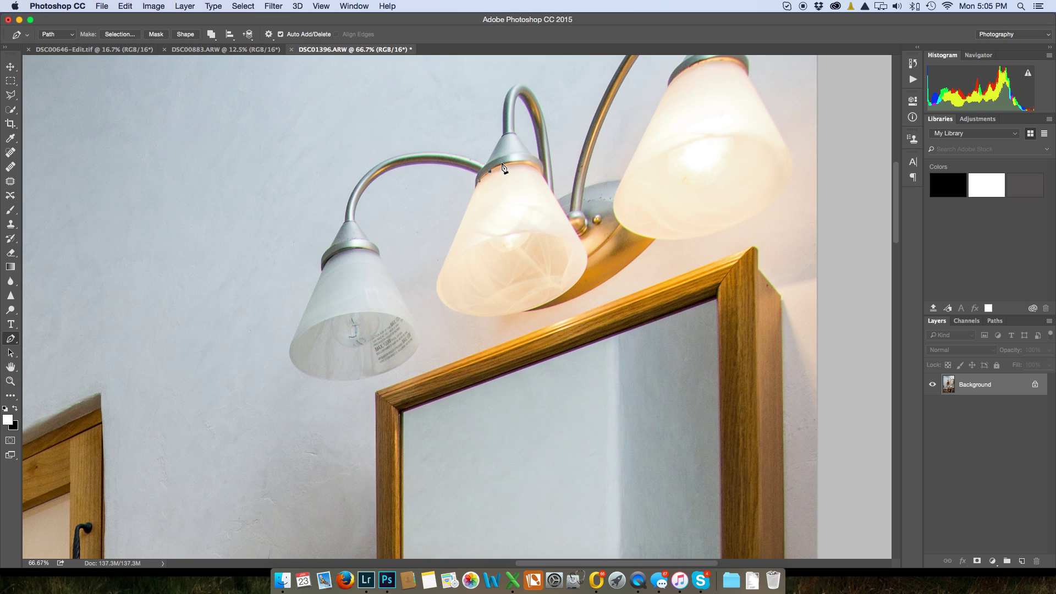
{"action": "left_click", "coordinate": [504, 165]}
{"action": "left_click", "coordinate": [520, 161]}
{"action": "left_click", "coordinate": [534, 165]}
{"action": "left_click", "coordinate": [540, 171]}
{"action": "left_click", "coordinate": [549, 187]}
{"action": "left_click", "coordinate": [586, 254]}
{"action": "left_click", "coordinate": [586, 264]}
- Continue the path around the shade's bottom and left edge, closing it at the start
{"action": "left_click", "coordinate": [572, 284]}
{"action": "left_click", "coordinate": [565, 291]}
{"action": "left_click", "coordinate": [552, 300]}
{"action": "left_click", "coordinate": [527, 311]}
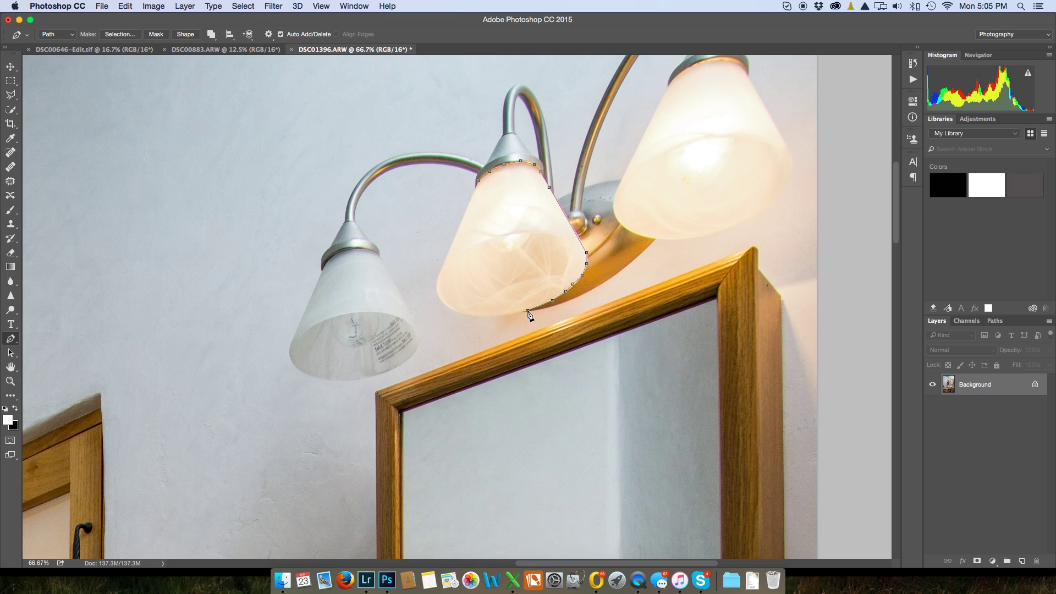
{"action": "left_click", "coordinate": [496, 316]}
{"action": "left_click", "coordinate": [473, 316]}
{"action": "left_click", "coordinate": [450, 308]}
{"action": "left_click", "coordinate": [436, 284]}
{"action": "left_click", "coordinate": [441, 266]}
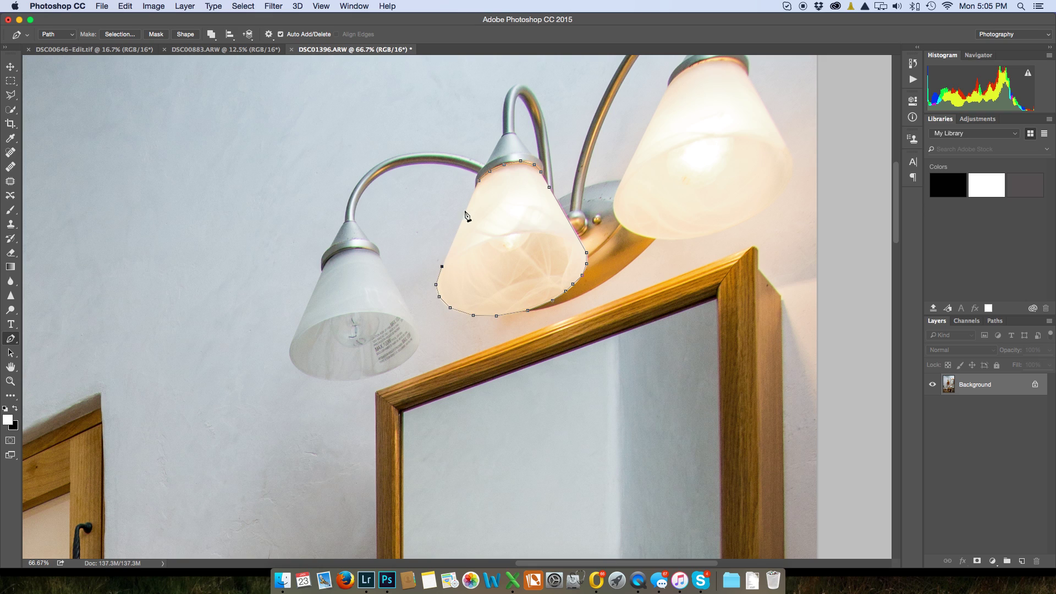
{"action": "left_click", "coordinate": [478, 180]}
- Make a 2-pixel feathered selection from the shade path and copy it
{"action": "right_click", "coordinate": [513, 205]}
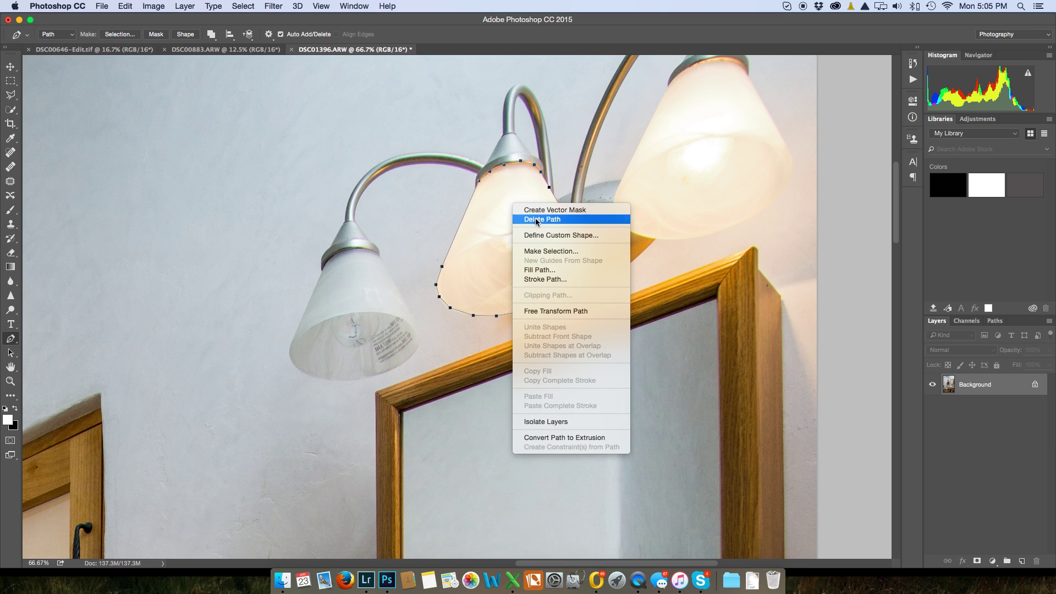
{"action": "left_click", "coordinate": [548, 252]}
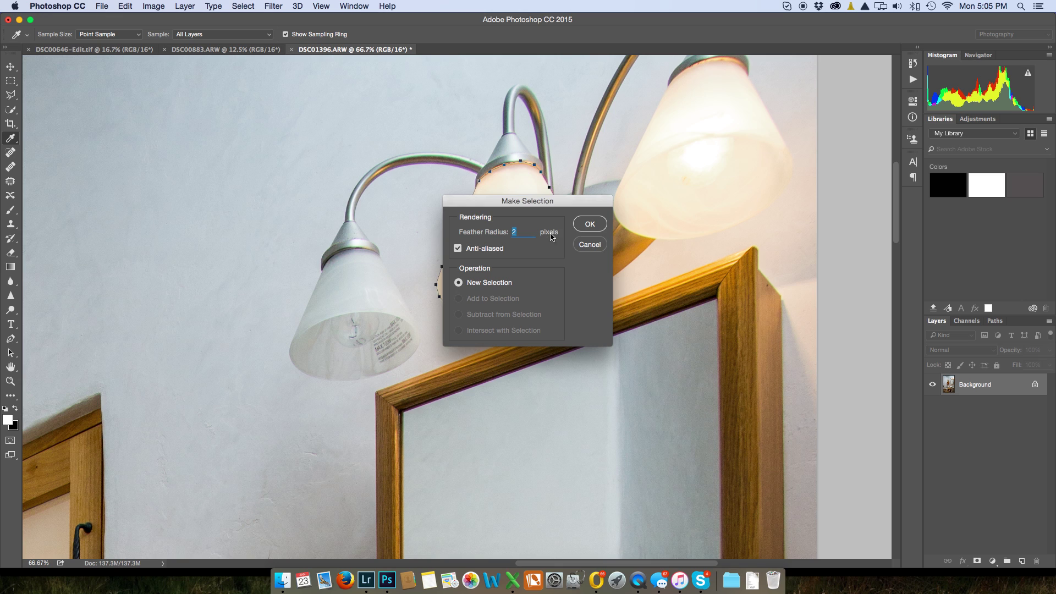
{"action": "left_click", "coordinate": [588, 225]}
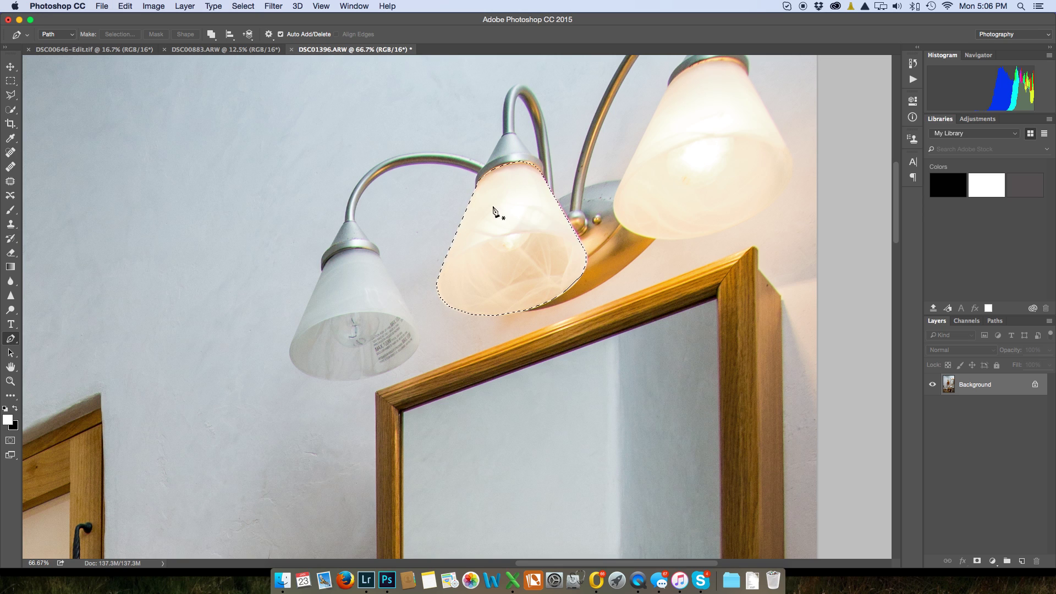
{"action": "left_click", "coordinate": [124, 6]}
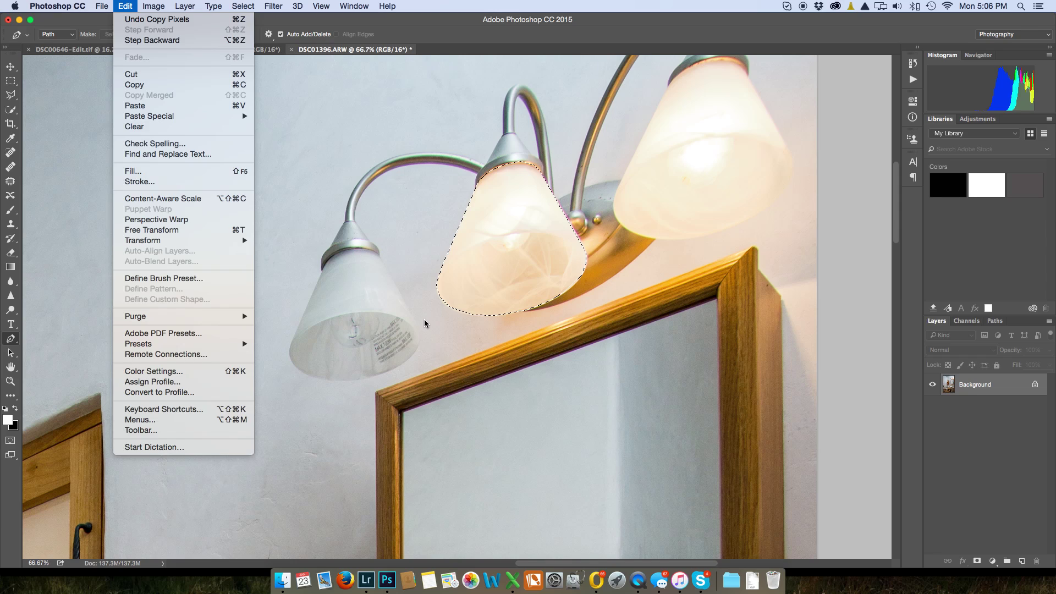
- Paste the copied shade as Layer 1 and move it over the left lamp
{"action": "key", "text": "super+v"}
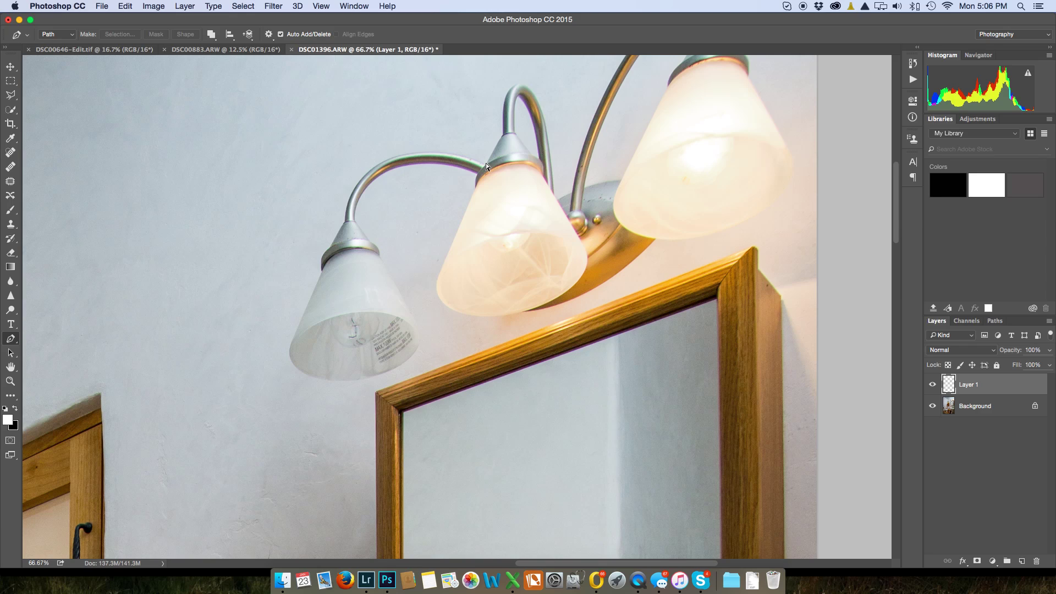
{"action": "key", "text": "super+t"}
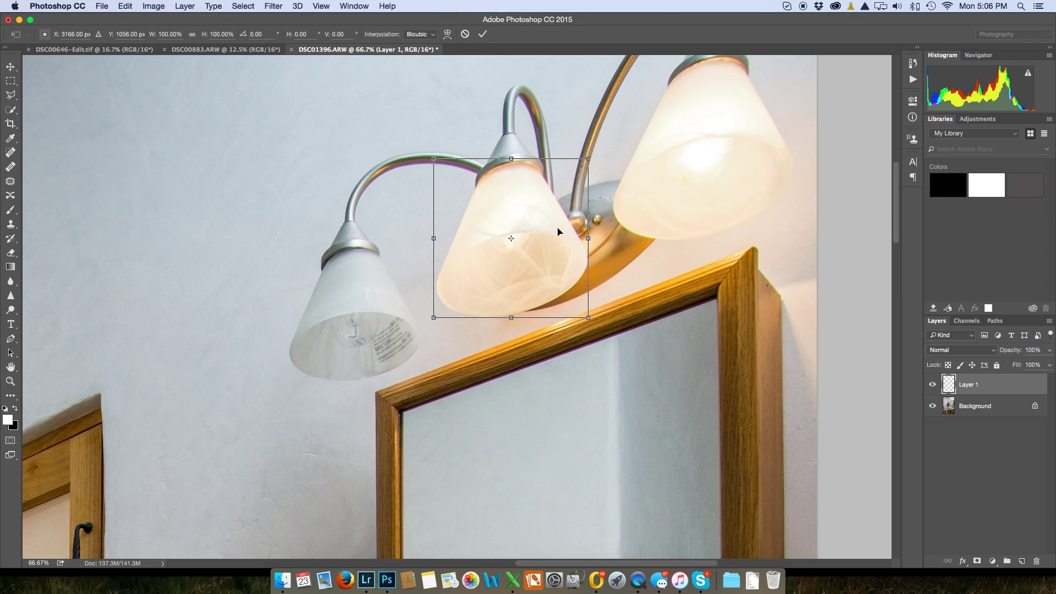
{"action": "left_click_drag", "start_coordinate": [512, 281], "coordinate": [389, 347]}
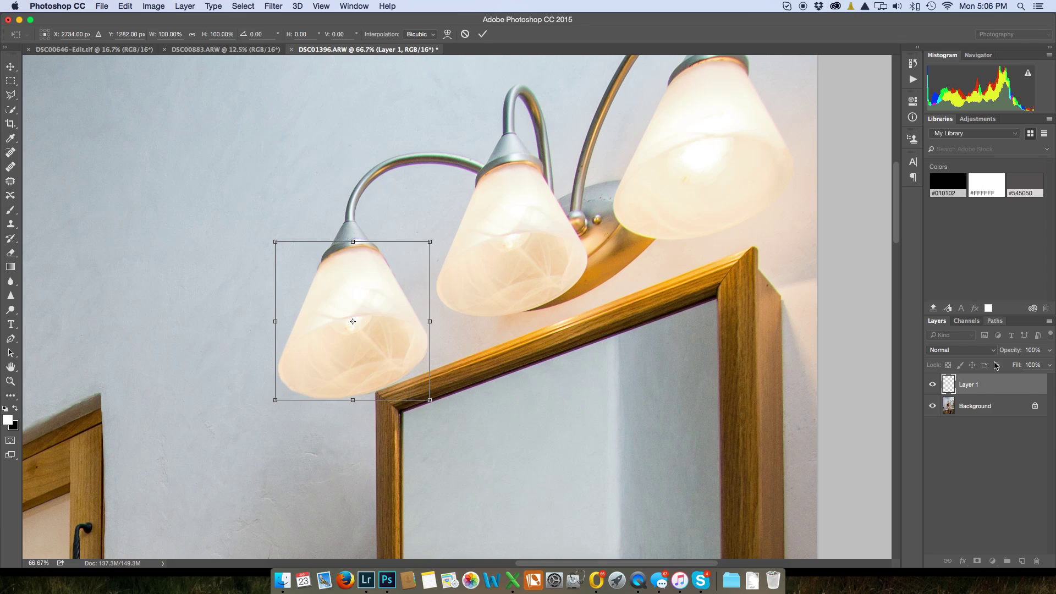
- Set Layer 1's opacity to 50%
{"action": "left_click", "coordinate": [1049, 350]}
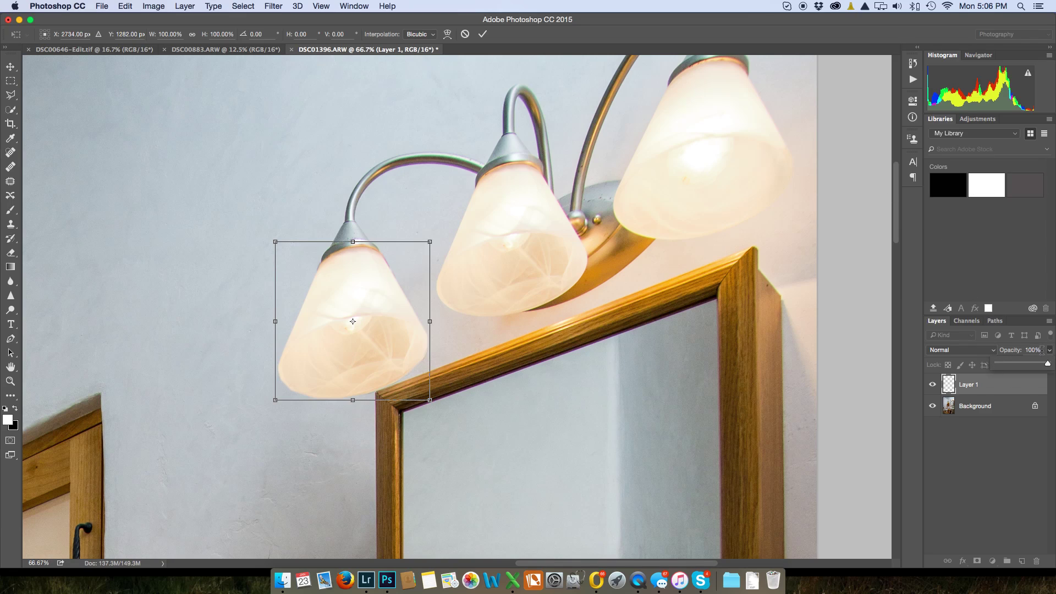
{"action": "left_click", "coordinate": [1023, 364]}
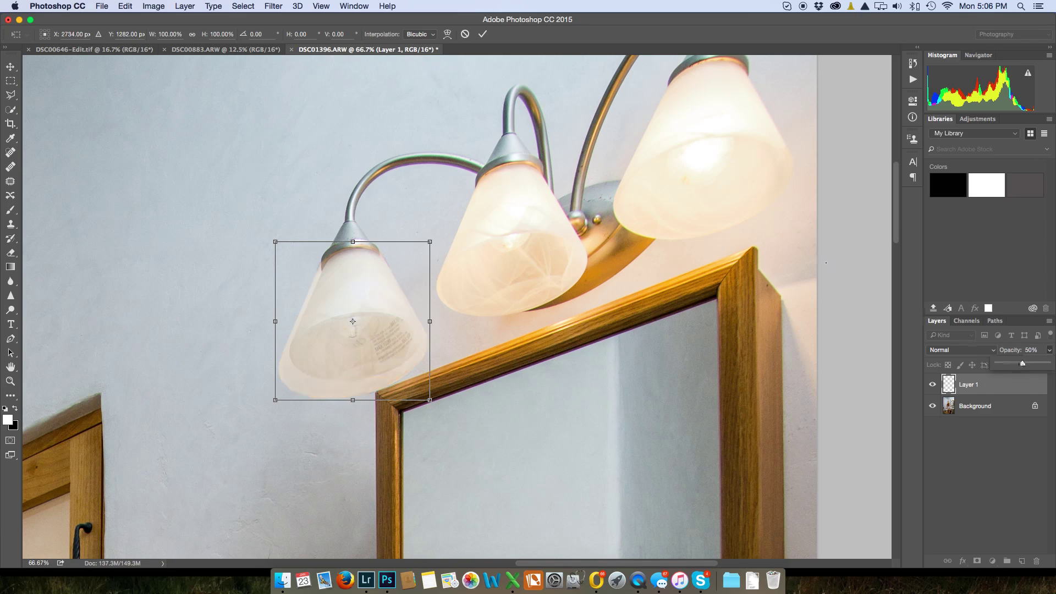
{"action": "left_click", "coordinate": [124, 8]}
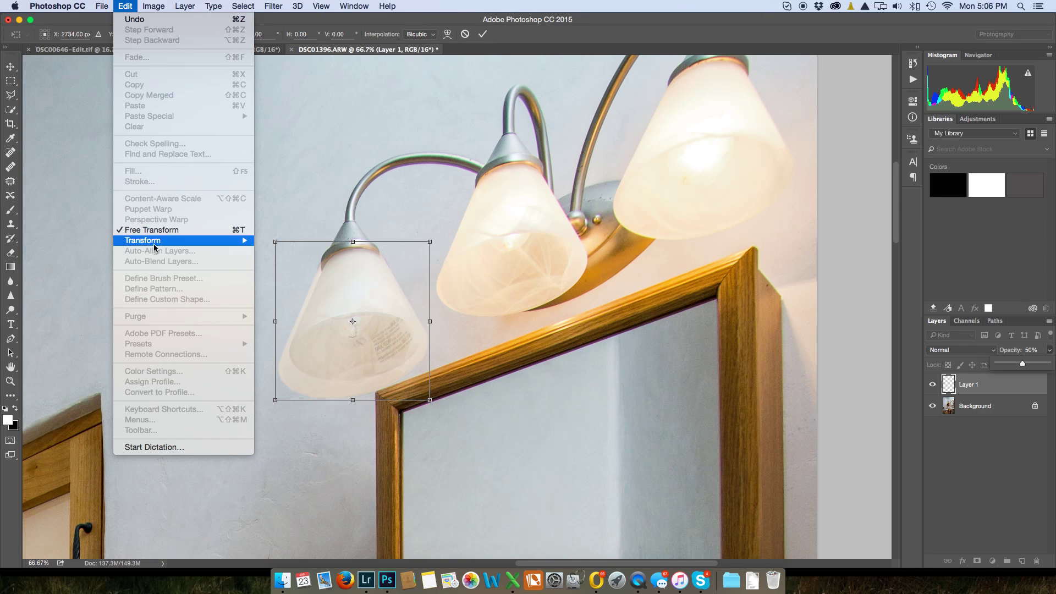
{"action": "mouse_move", "coordinate": [157, 243]}
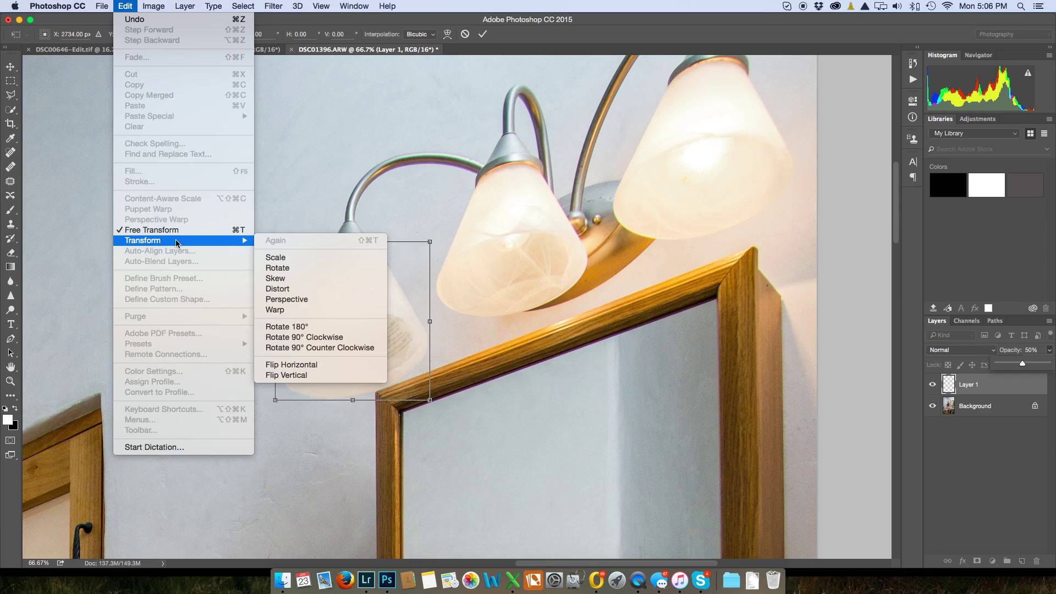
- Warp the pasted shade's corners onto the left lamp's cone and restore 100% opacity
{"action": "left_click", "coordinate": [280, 310]}
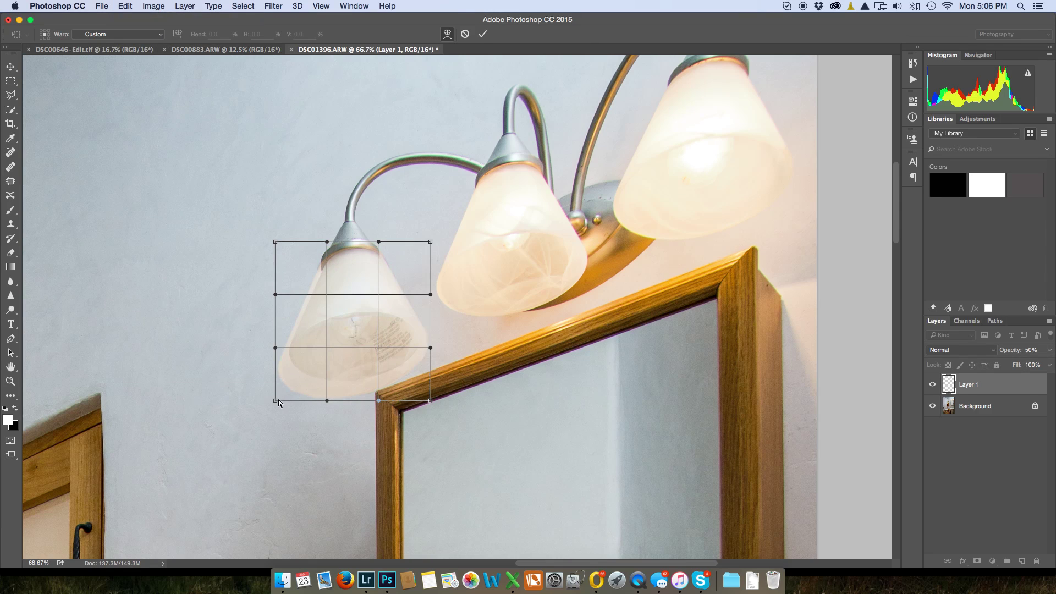
{"action": "left_click_drag", "start_coordinate": [275, 401], "coordinate": [335, 384]}
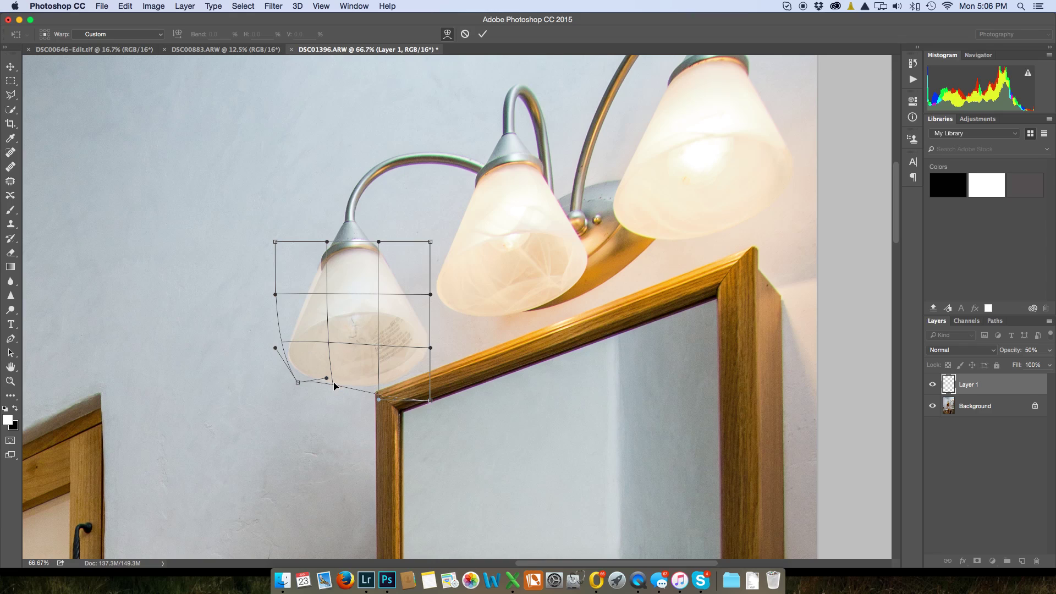
{"action": "left_click_drag", "start_coordinate": [431, 400], "coordinate": [417, 380]}
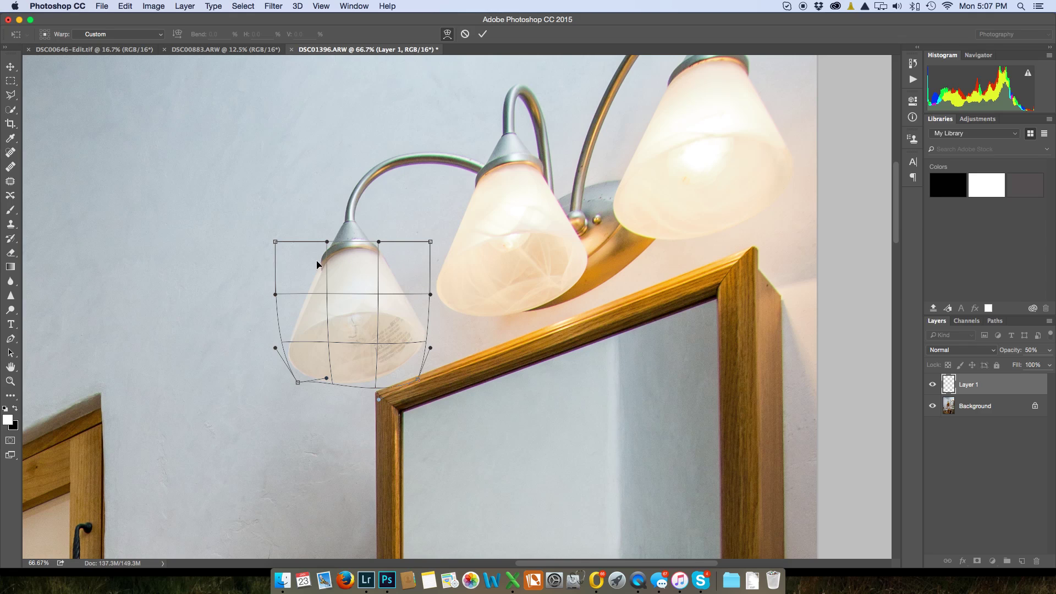
{"action": "left_click_drag", "start_coordinate": [275, 242], "coordinate": [284, 246]}
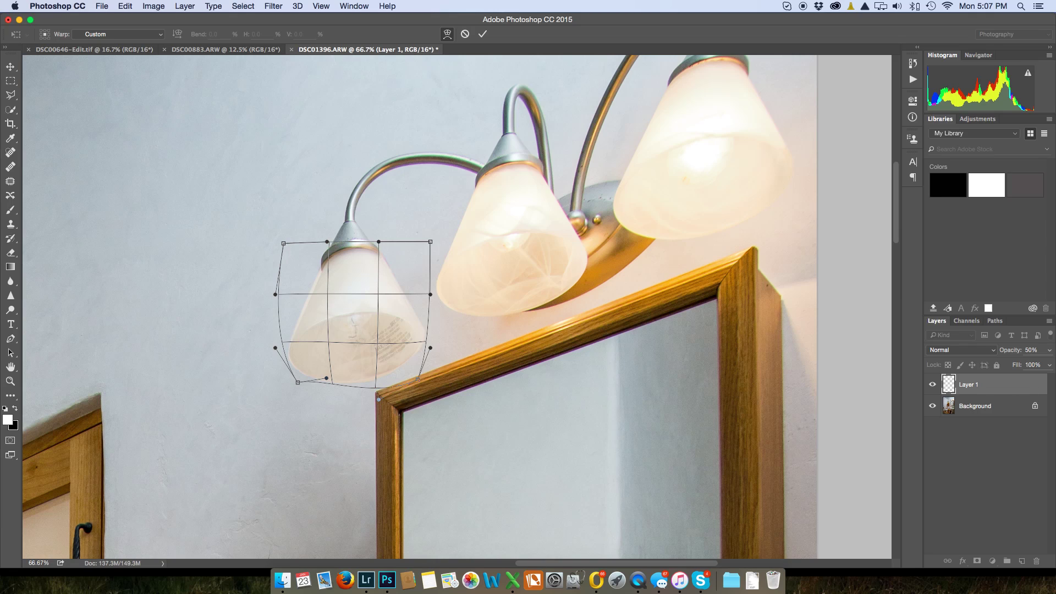
{"action": "left_click", "coordinate": [1049, 350]}
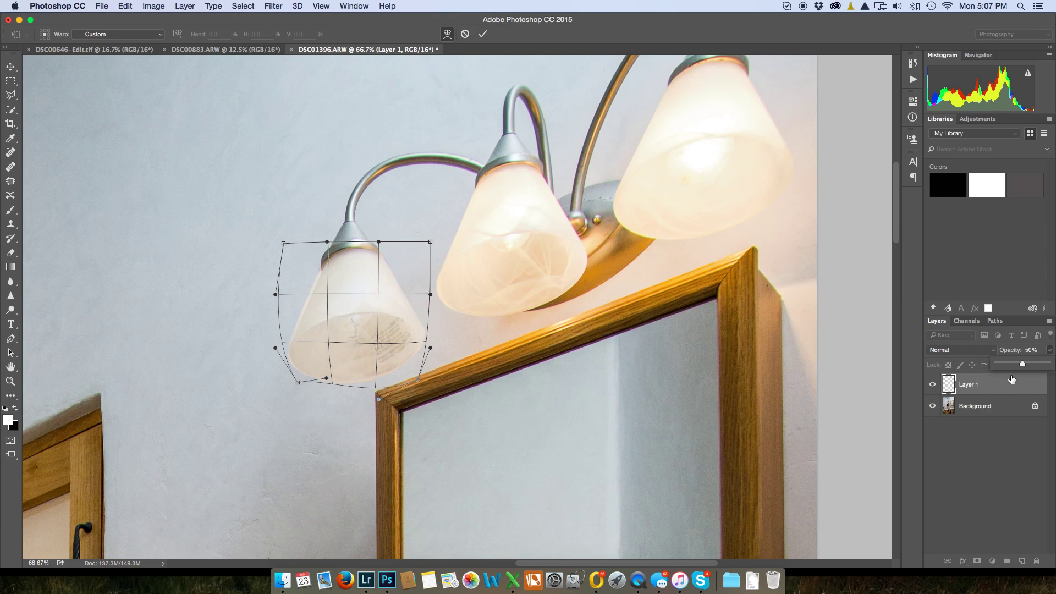
{"action": "left_click_drag", "start_coordinate": [1023, 367], "coordinate": [1047, 363]}
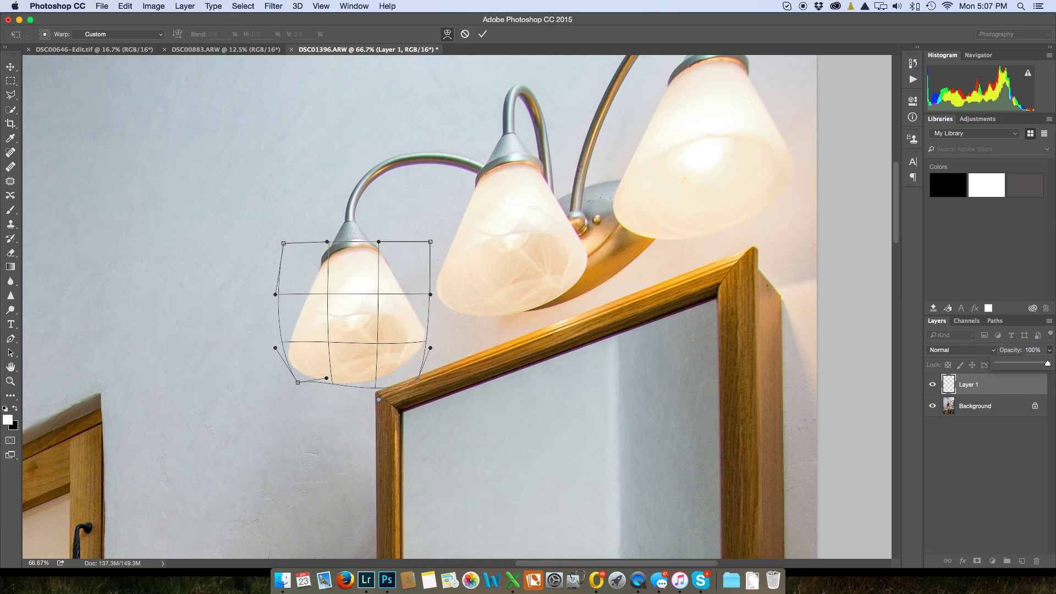
- Commit the warp, zoom out, and close DSC01396.ARW without saving
{"action": "left_click", "coordinate": [482, 34]}
{"action": "key", "text": "p"}
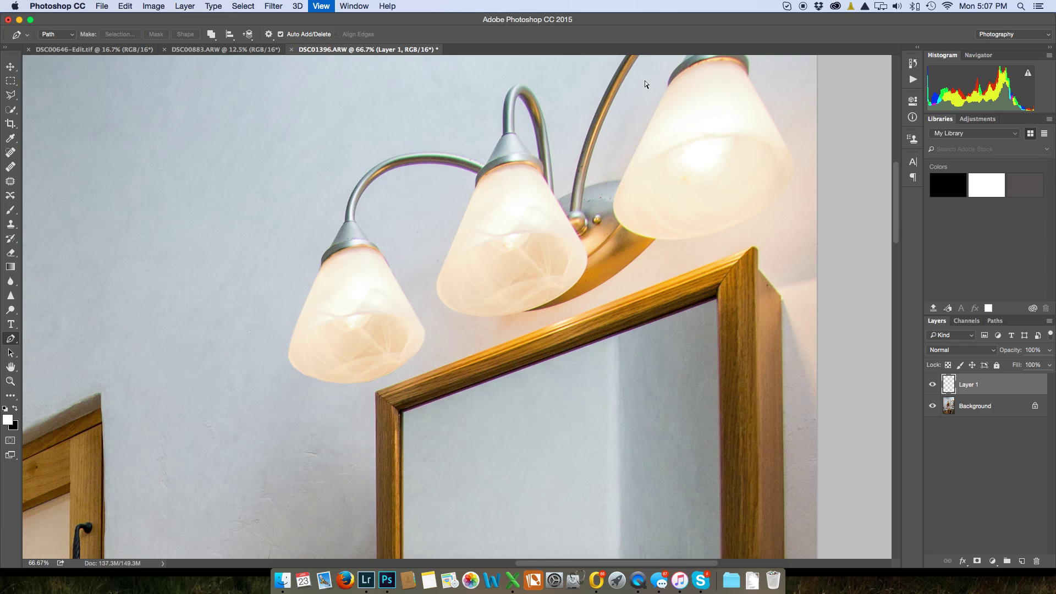
{"action": "key", "text": "super+minus"}
{"action": "key", "text": "super+minus"}
{"action": "key", "text": "super+minus"}
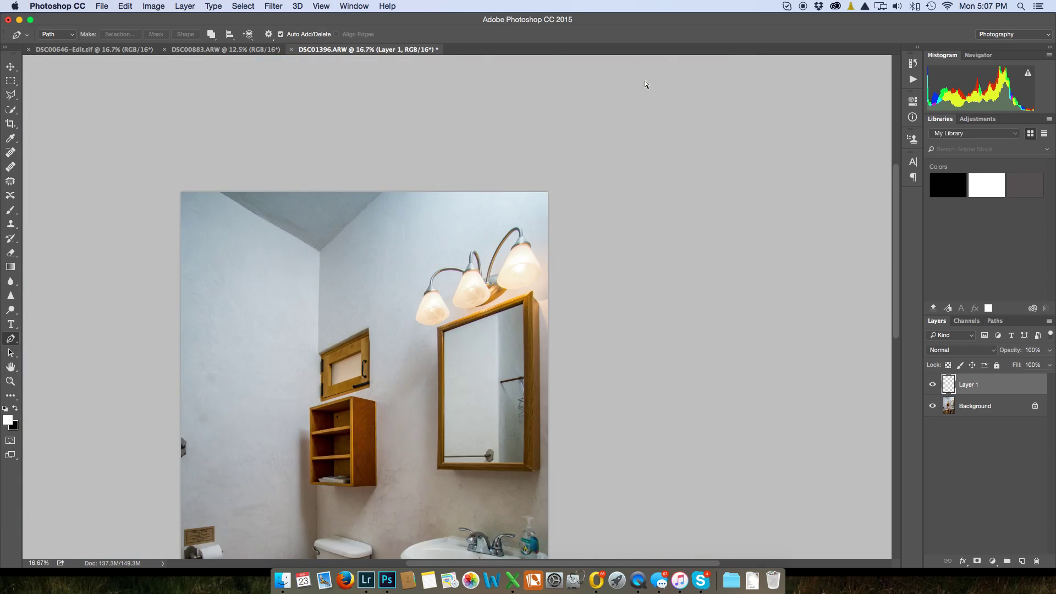
{"action": "key", "text": "super+minus"}
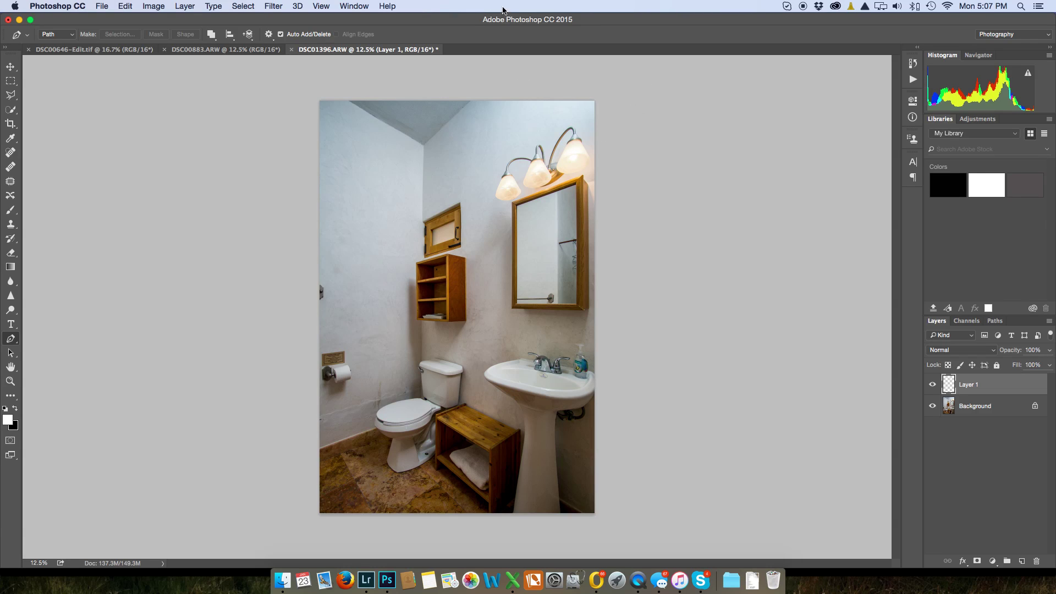
{"action": "left_click", "coordinate": [291, 50]}
{"action": "left_click", "coordinate": [488, 199]}
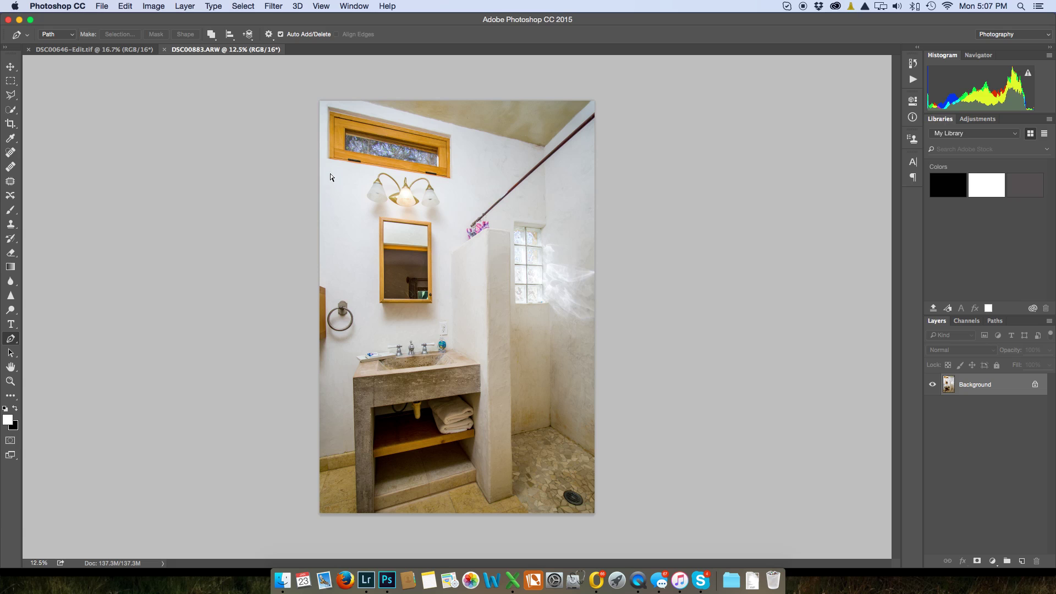
- Zoom DSC00883.ARW to 66.7% centred on the bathroom light fixture
{"action": "key", "text": "super+equal"}
{"action": "key", "text": "super+equal"}
{"action": "key", "text": "super+equal"}
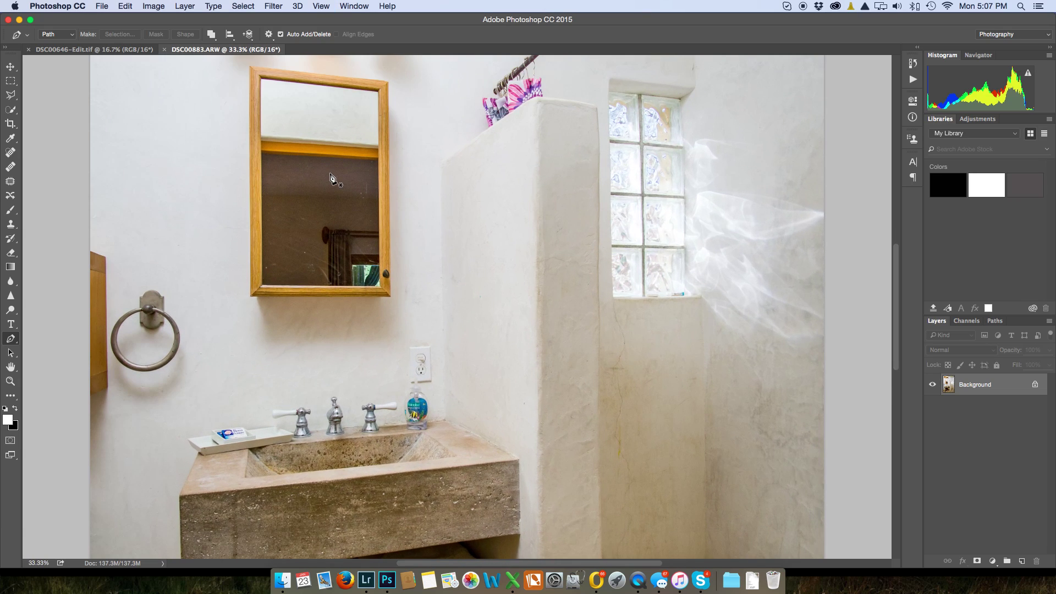
{"action": "left_click_drag", "start_coordinate": [329, 174], "coordinate": [586, 438]}
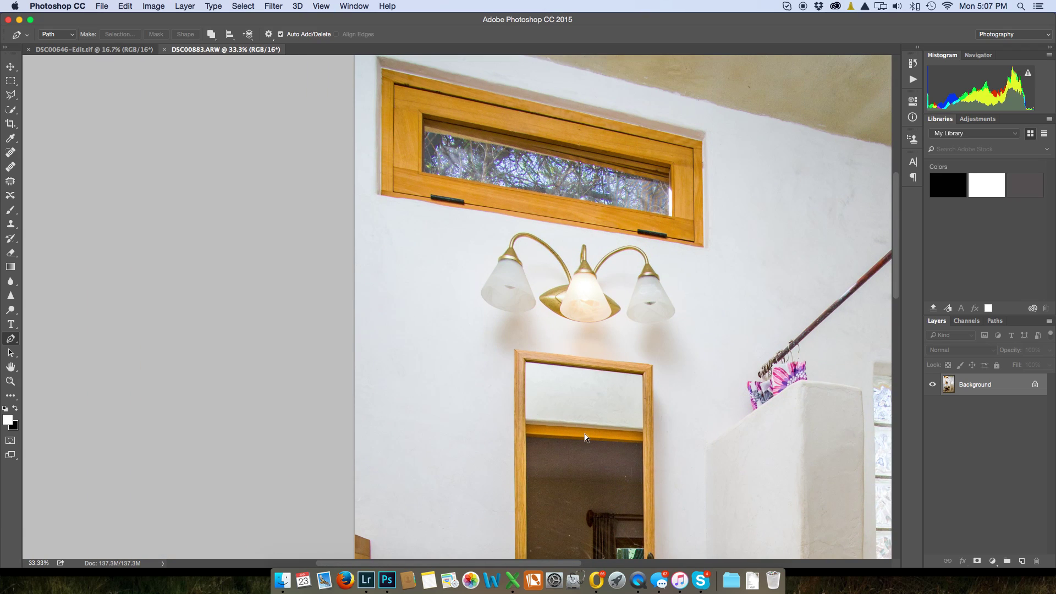
{"action": "key", "text": "super+equal"}
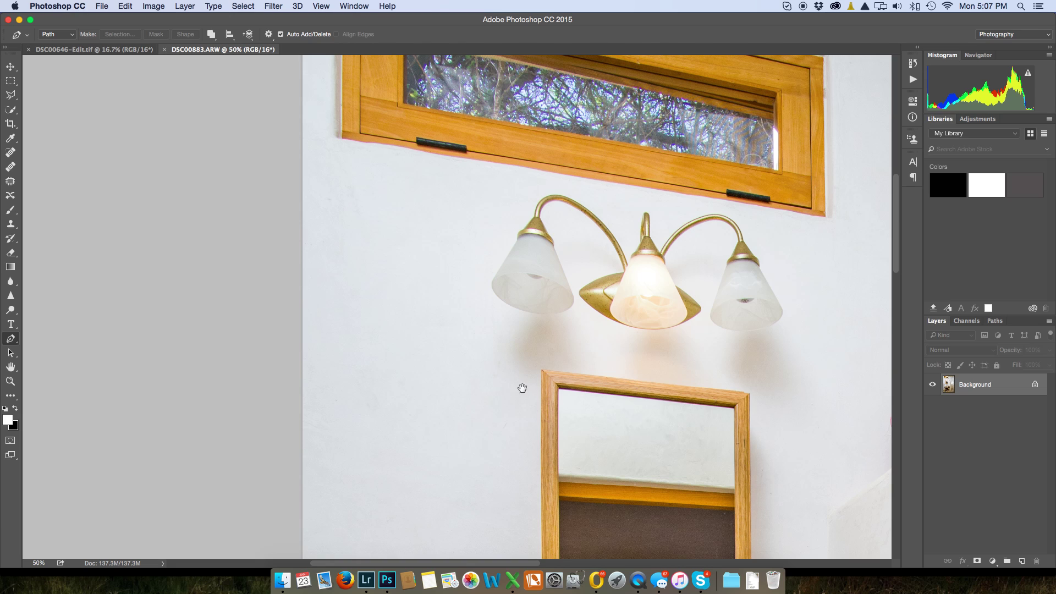
{"action": "left_click_drag", "start_coordinate": [521, 388], "coordinate": [427, 363]}
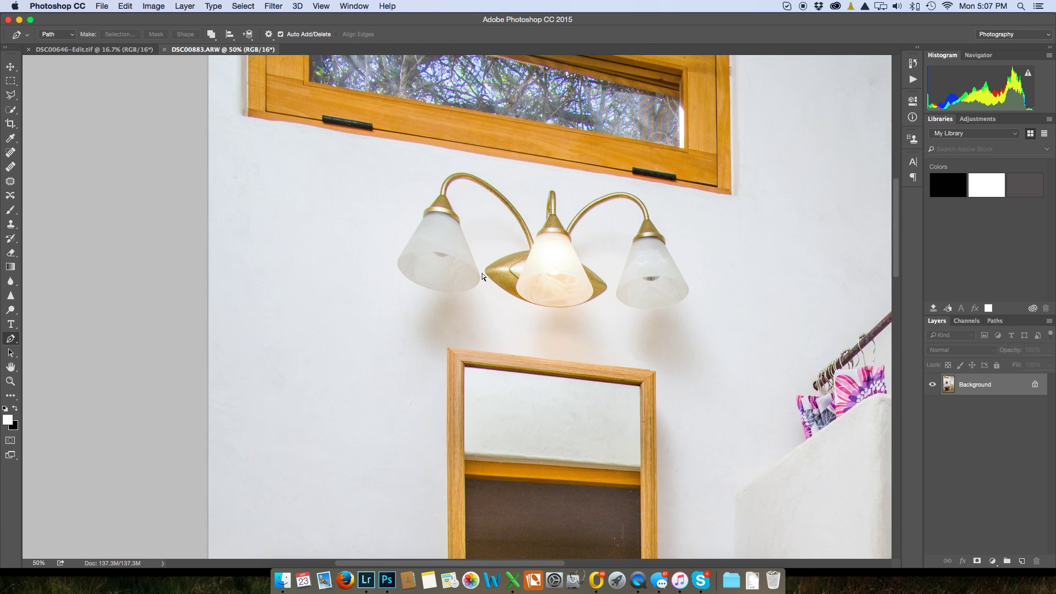
{"action": "key", "text": "super+equal"}
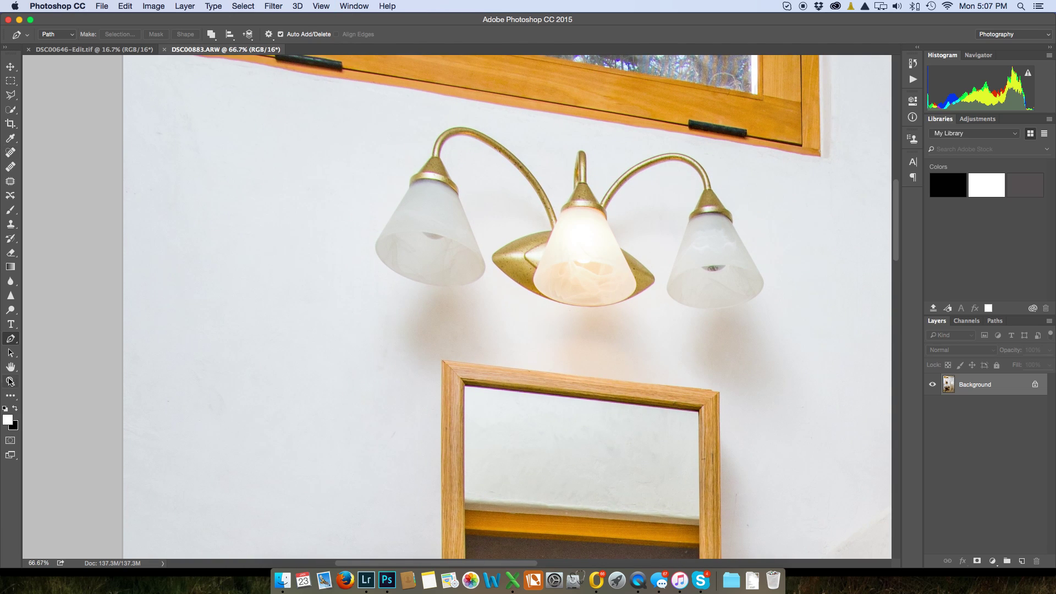
- Place Pen points along the left shade's top rim and down its right edge
{"action": "left_click", "coordinate": [411, 186]}
{"action": "left_click", "coordinate": [420, 181]}
{"action": "left_click", "coordinate": [443, 184]}
{"action": "left_click", "coordinate": [456, 191]}
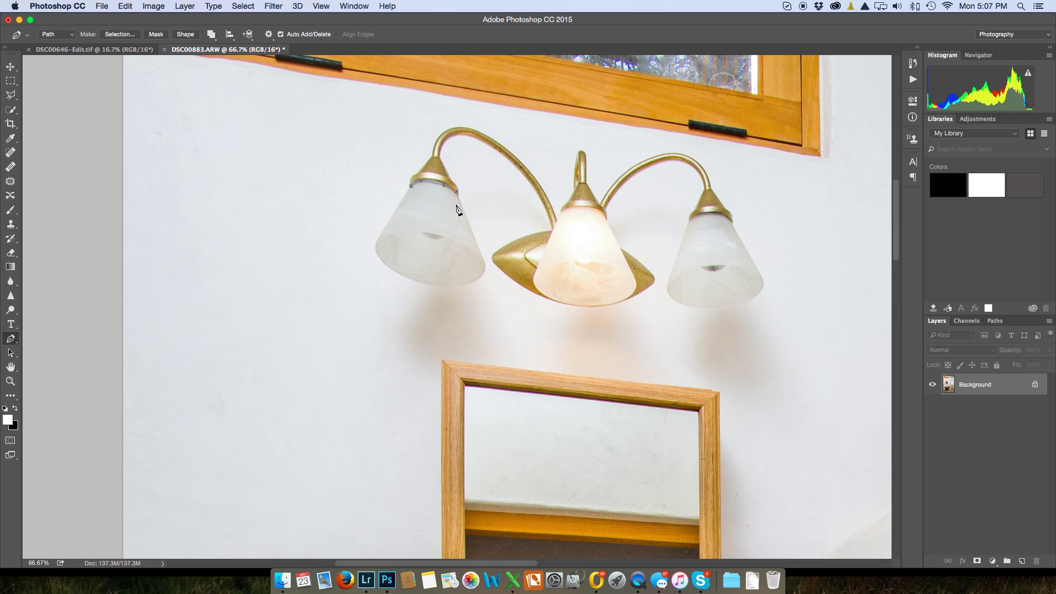
{"action": "left_click", "coordinate": [481, 257]}
{"action": "left_click", "coordinate": [484, 272]}
{"action": "left_click", "coordinate": [479, 278]}
- Trace the left shade's bottom and left side, closing the path at the start
{"action": "left_click", "coordinate": [449, 285]}
{"action": "left_click", "coordinate": [428, 285]}
{"action": "left_click", "coordinate": [405, 275]}
{"action": "left_click", "coordinate": [384, 265]}
{"action": "left_click", "coordinate": [375, 242]}
{"action": "left_click", "coordinate": [412, 187]}
- Make a 2-pixel feathered selection from the left shade path, then deselect it
{"action": "right_click", "coordinate": [428, 219]}
{"action": "left_click", "coordinate": [427, 219]}
{"action": "right_click", "coordinate": [426, 219]}
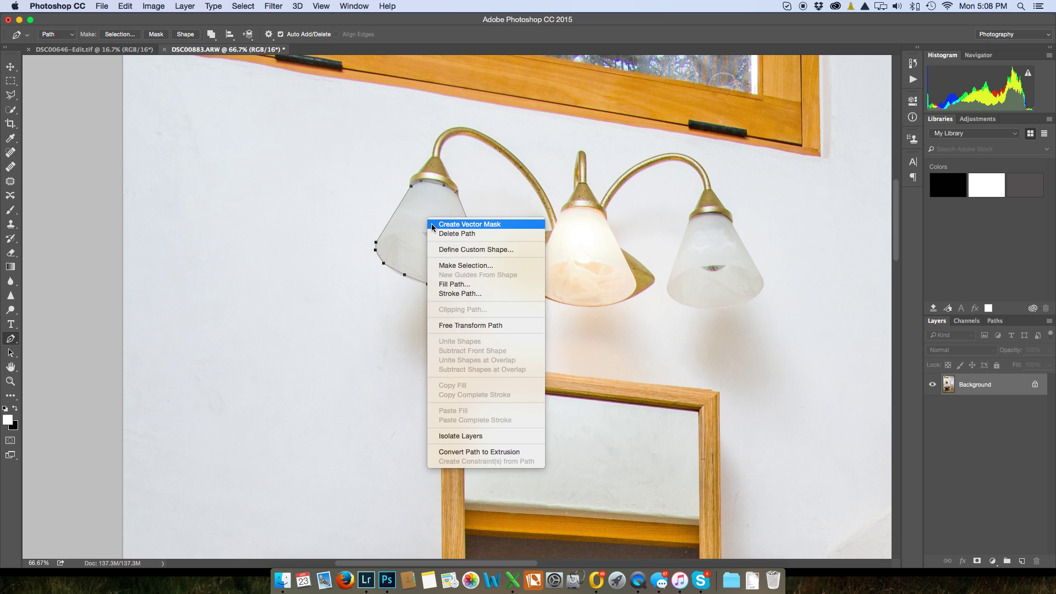
{"action": "left_click", "coordinate": [442, 265]}
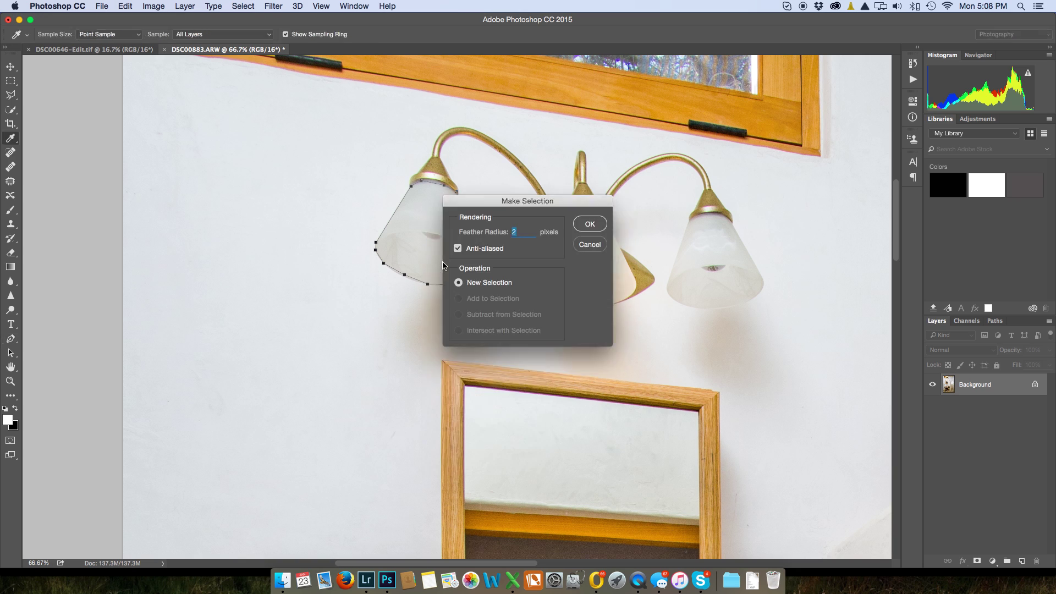
{"action": "left_click", "coordinate": [588, 225]}
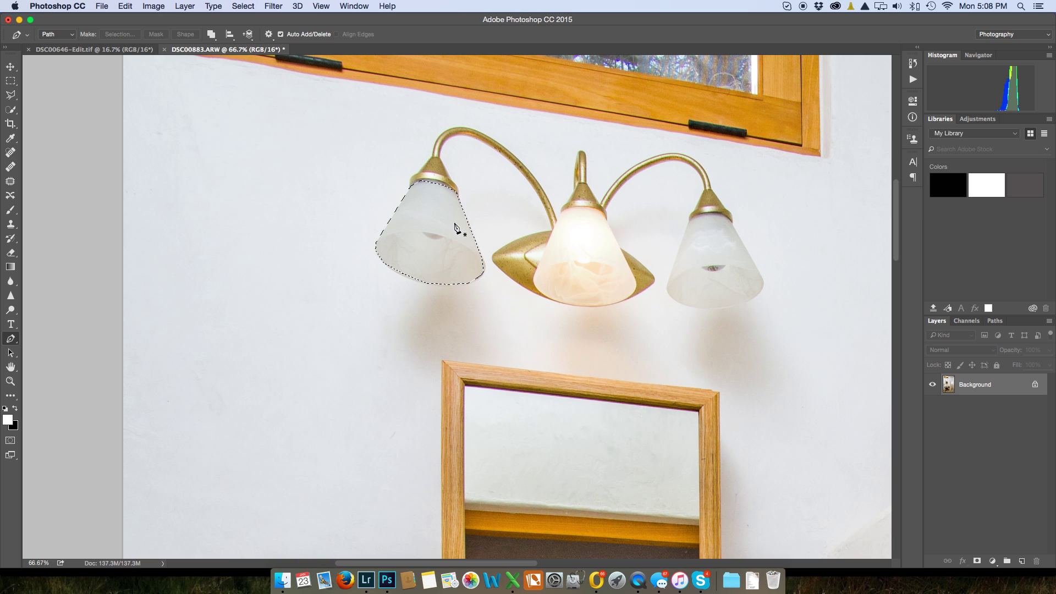
{"action": "key", "text": "super+d"}
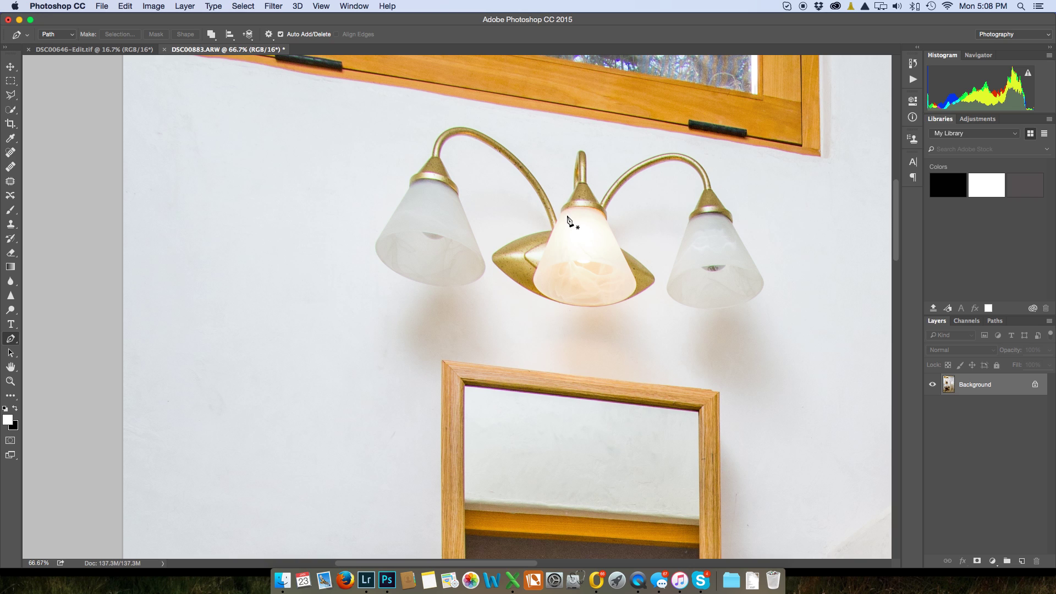
- Trace a closed Pen path around the lit middle shade
{"action": "left_click", "coordinate": [560, 212]}
{"action": "left_click", "coordinate": [567, 209]}
{"action": "left_click", "coordinate": [605, 219]}
{"action": "left_click", "coordinate": [635, 282]}
{"action": "left_click", "coordinate": [634, 291]}
{"action": "left_click", "coordinate": [625, 298]}
{"action": "left_click", "coordinate": [592, 305]}
{"action": "left_click", "coordinate": [535, 279]}
{"action": "left_click", "coordinate": [560, 212]}
- Turn the middle shade path into a 2-pixel feathered selection and copy it to Layer 1
{"action": "right_click", "coordinate": [576, 226]}
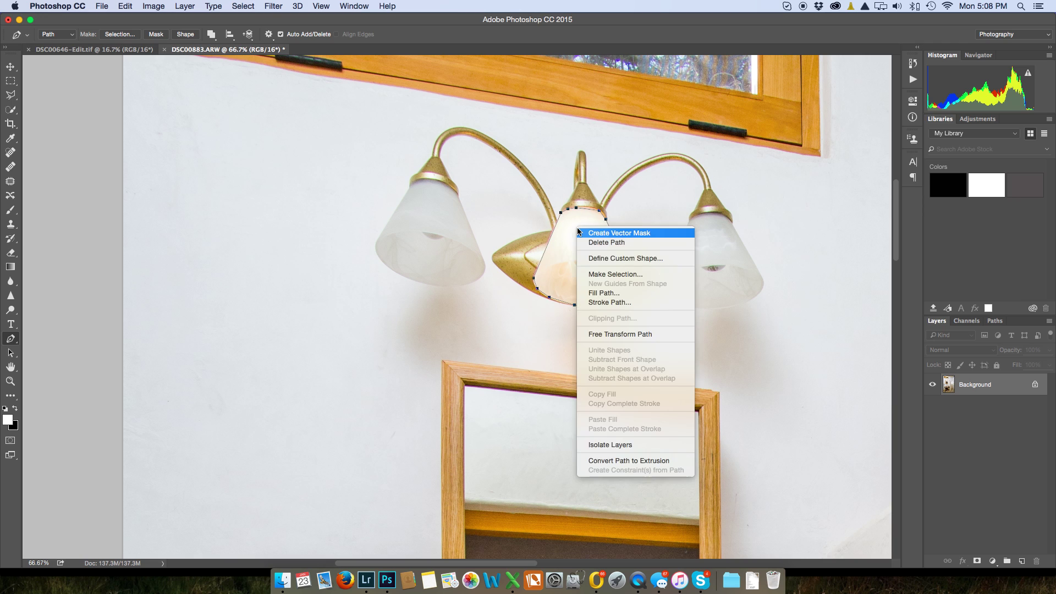
{"action": "left_click", "coordinate": [597, 274]}
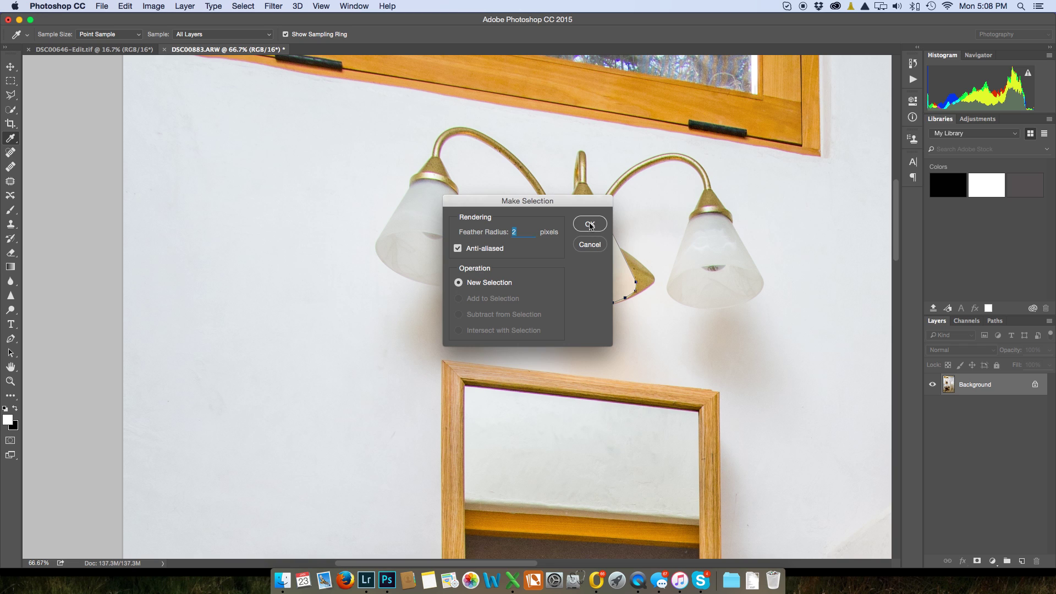
{"action": "left_click", "coordinate": [589, 224]}
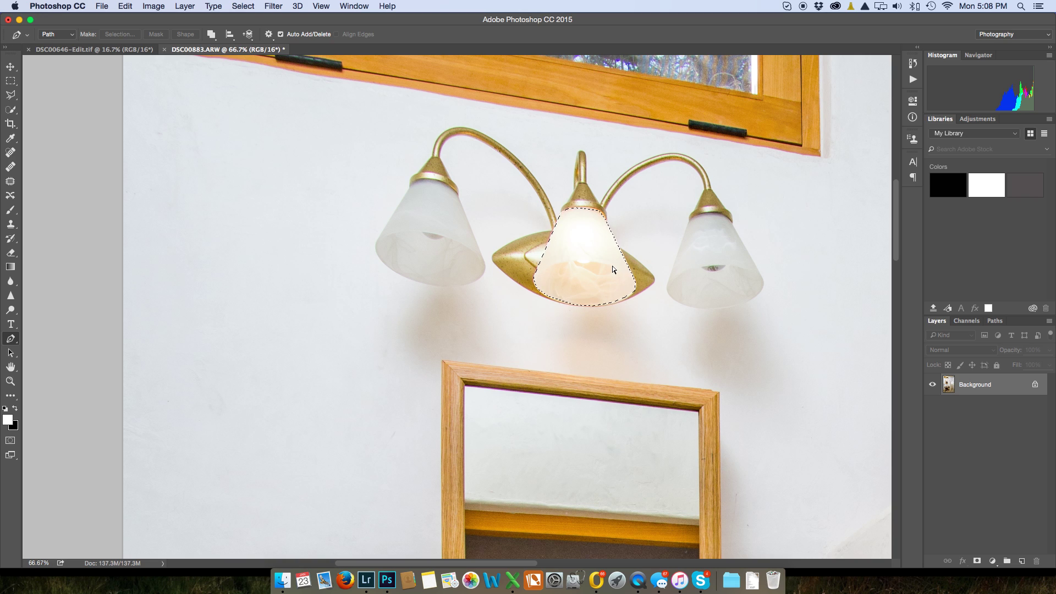
{"action": "key", "text": "super+j"}
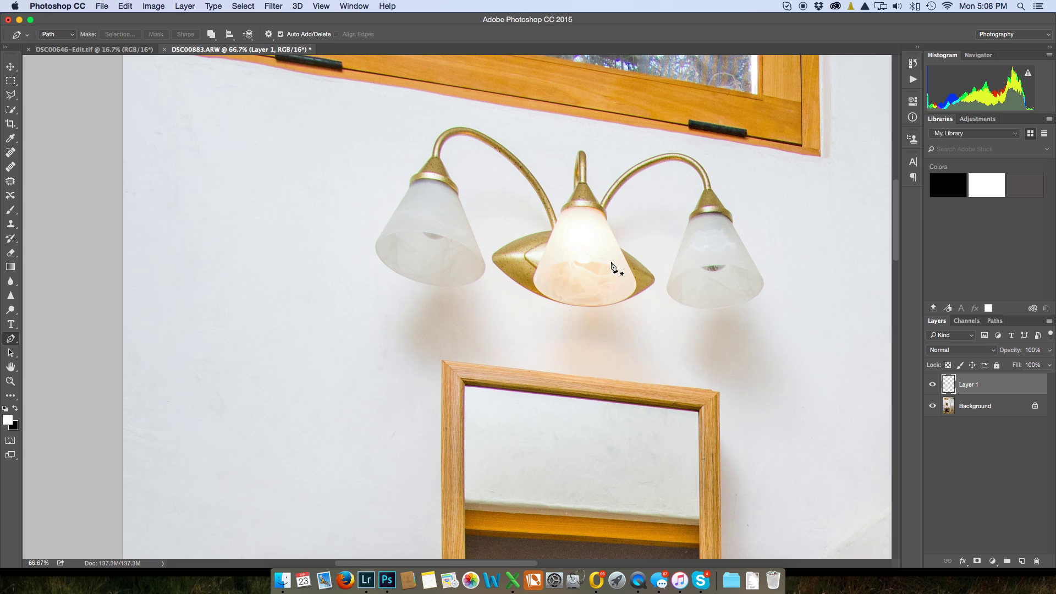
- Move the lit shade copy onto the left shade, rotate it about 5°, and scale it to fit
{"action": "key", "text": "super+t"}
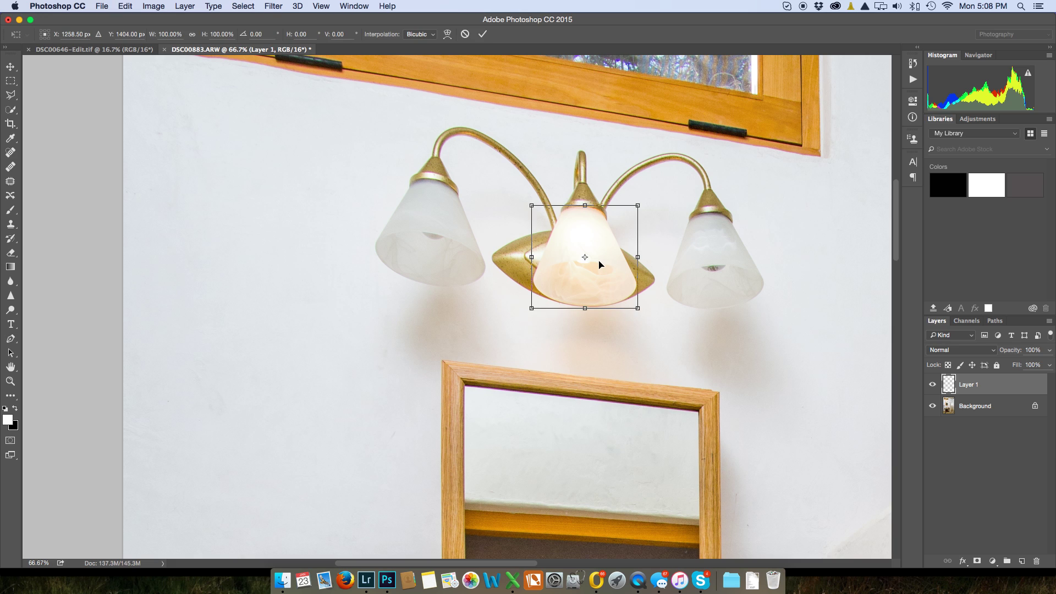
{"action": "left_click_drag", "start_coordinate": [591, 274], "coordinate": [447, 251]}
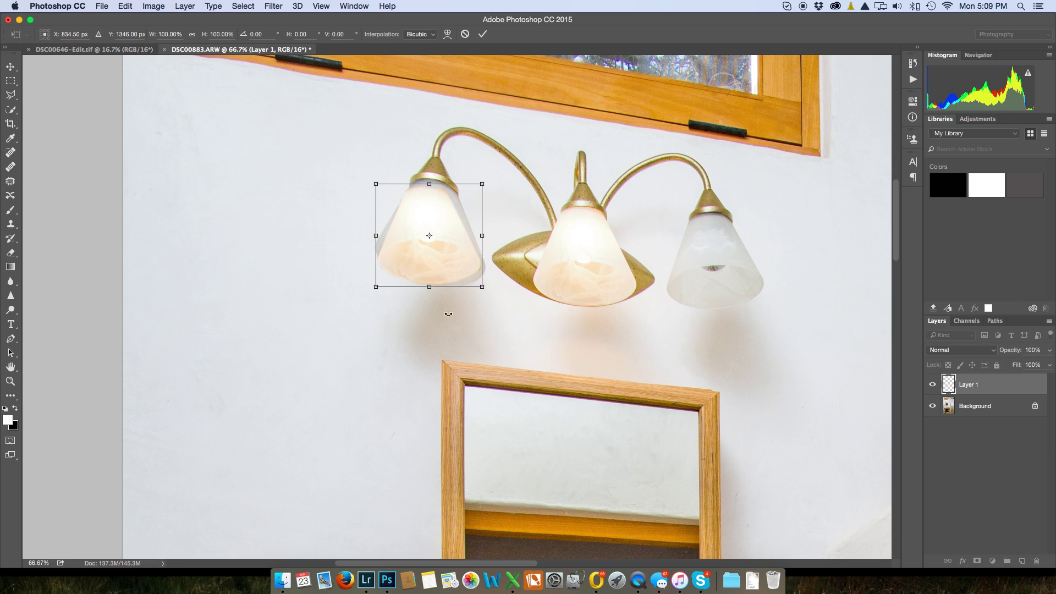
{"action": "left_click_drag", "start_coordinate": [425, 303], "coordinate": [419, 303]}
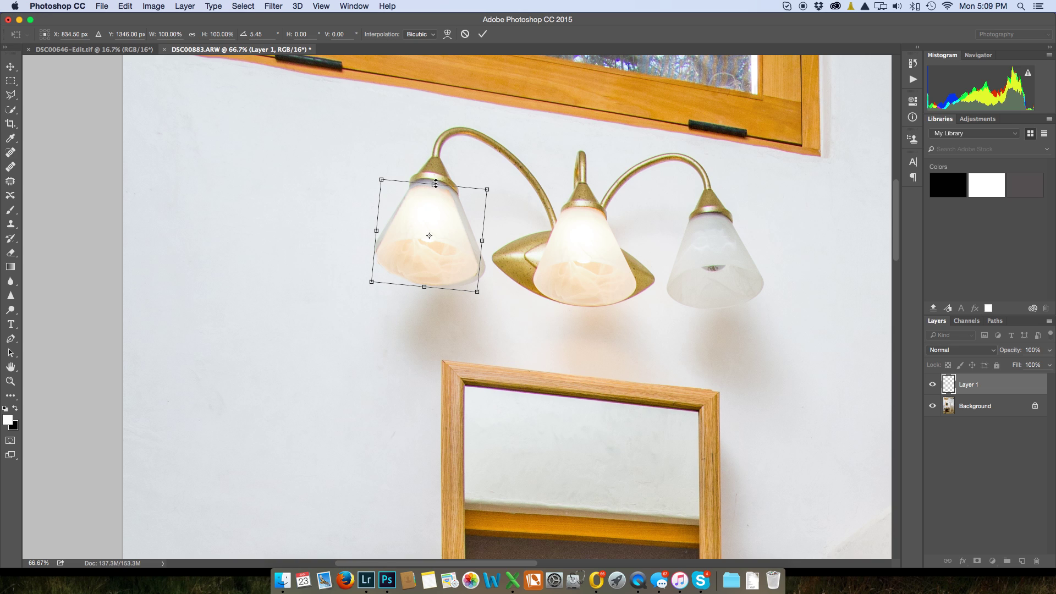
{"action": "left_click_drag", "start_coordinate": [434, 183], "coordinate": [434, 177]}
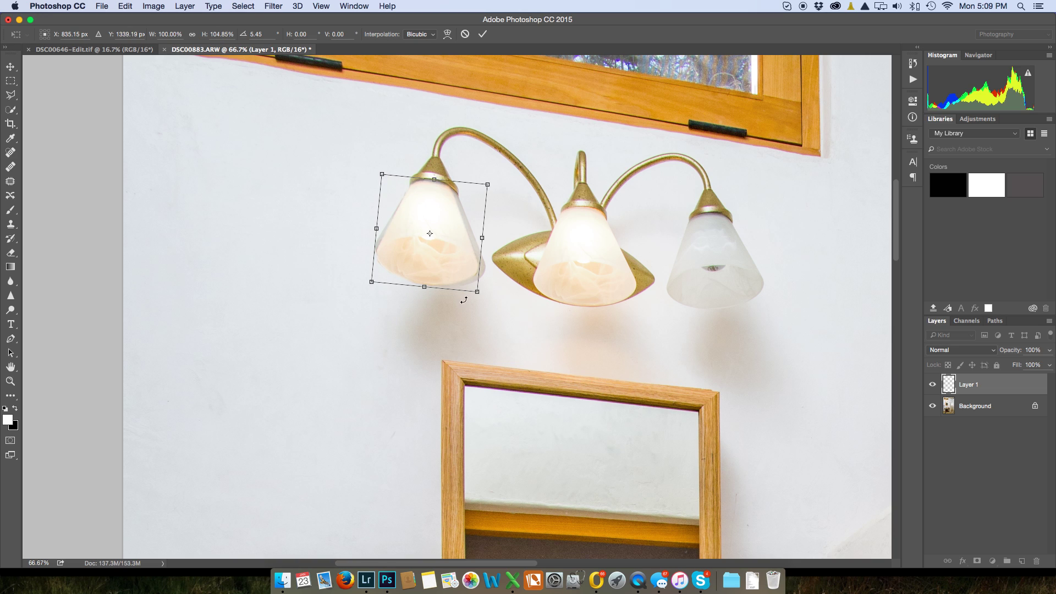
{"action": "left_click_drag", "start_coordinate": [482, 239], "coordinate": [490, 239]}
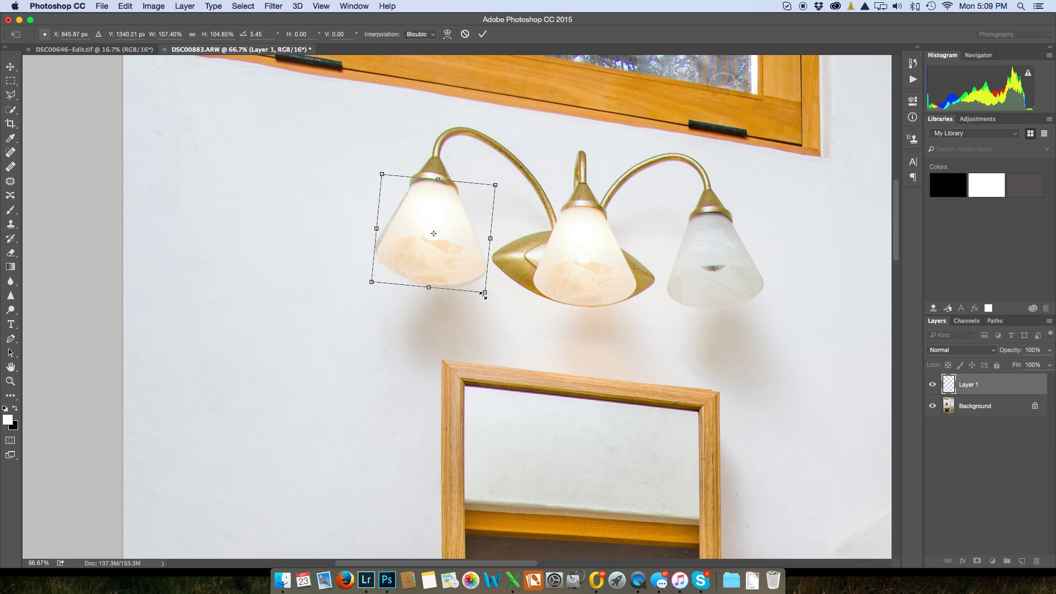
{"action": "left_click_drag", "start_coordinate": [483, 293], "coordinate": [484, 296]}
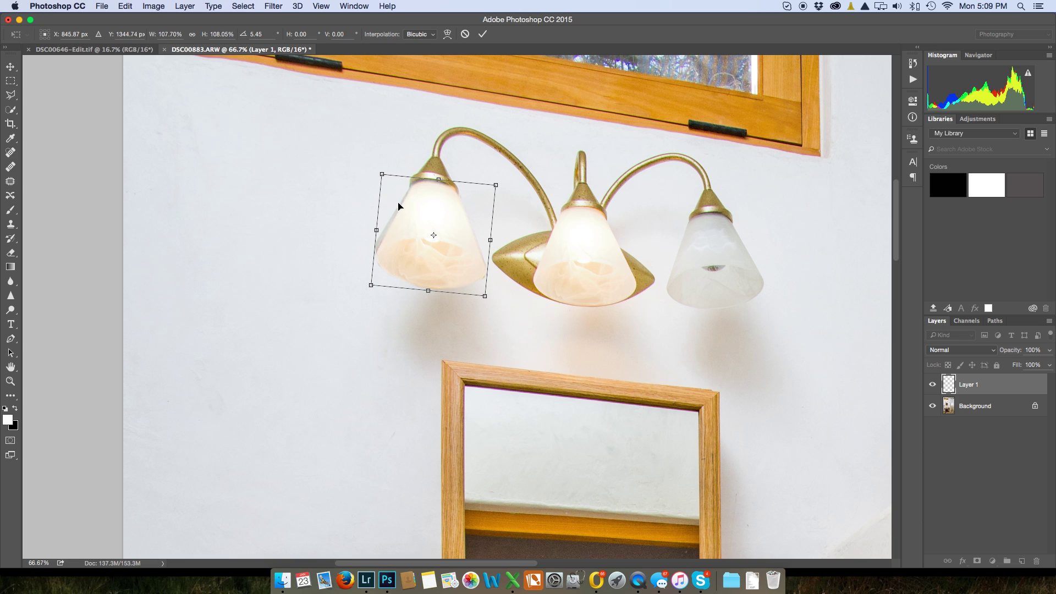
{"action": "left_click_drag", "start_coordinate": [376, 231], "coordinate": [371, 228]}
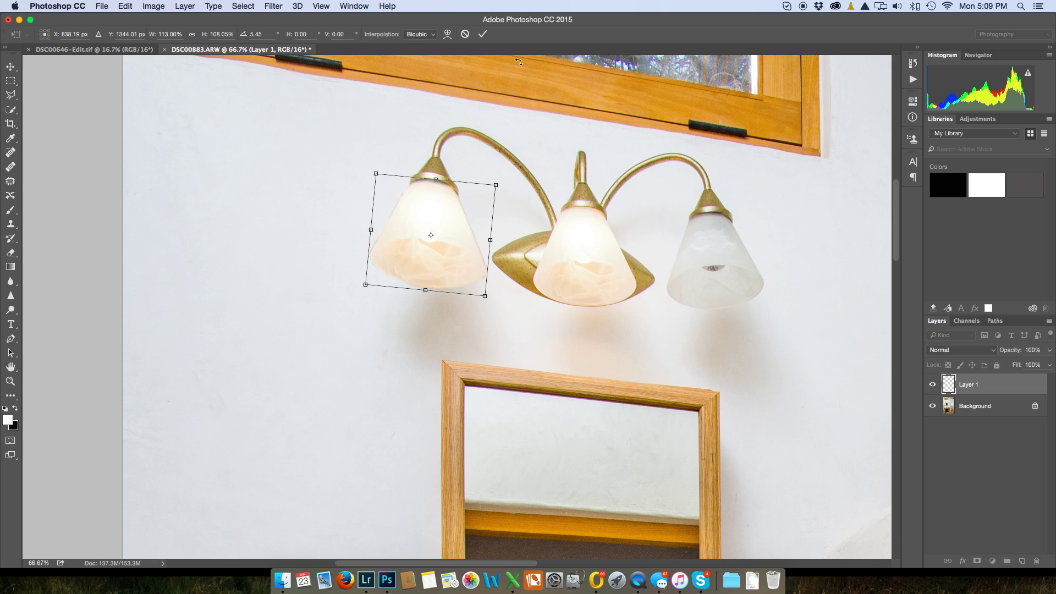
{"action": "left_click", "coordinate": [482, 34]}
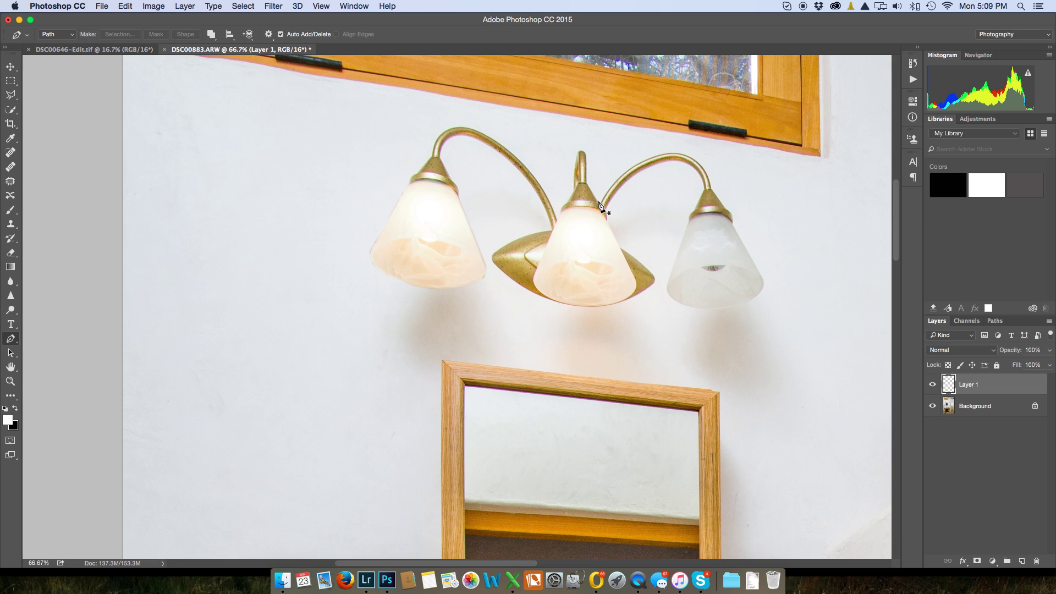
{"action": "key", "text": "p"}
- Widen the shade copy slightly on both sides to 104%
{"action": "key", "text": "super+t"}
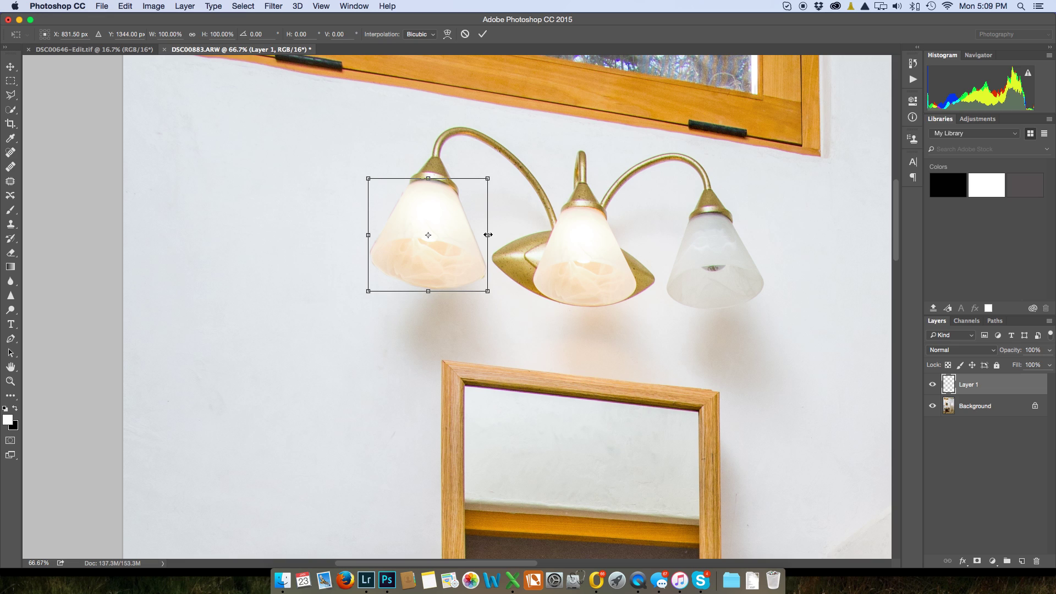
{"action": "left_click_drag", "start_coordinate": [488, 235], "coordinate": [490, 235]}
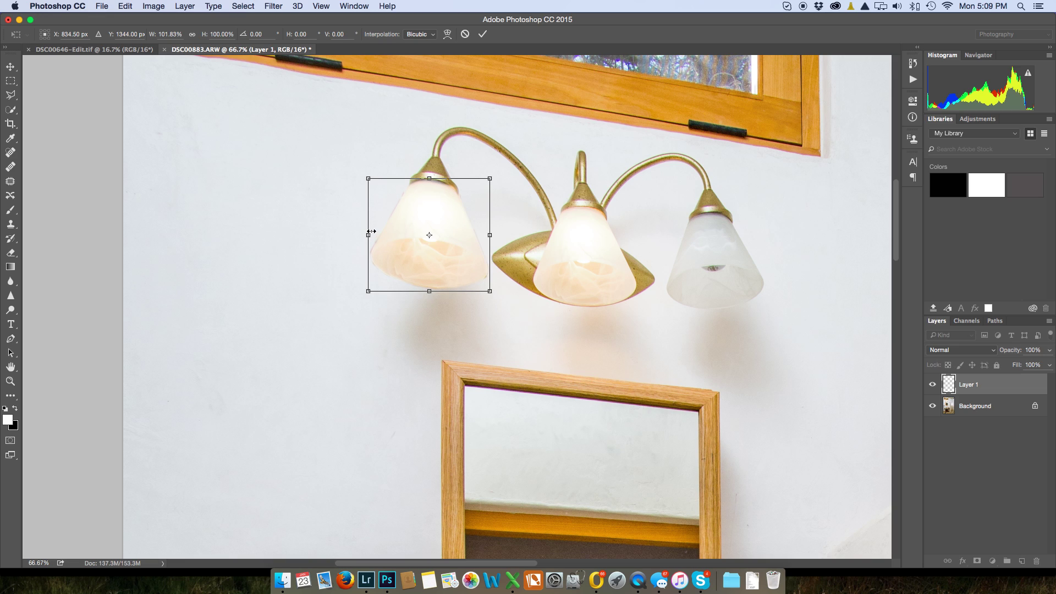
{"action": "left_click_drag", "start_coordinate": [367, 234], "coordinate": [366, 234]}
- Commit the width change and close the DSC00883 bathroom image without saving
{"action": "key", "text": "p"}
{"action": "left_click", "coordinate": [482, 34]}
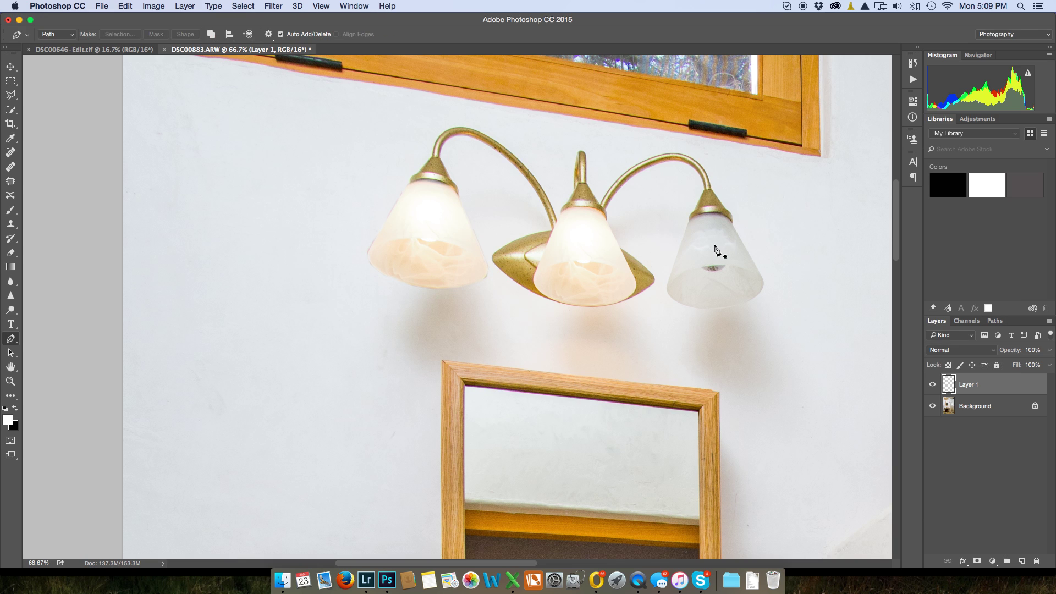
{"action": "left_click", "coordinate": [164, 50]}
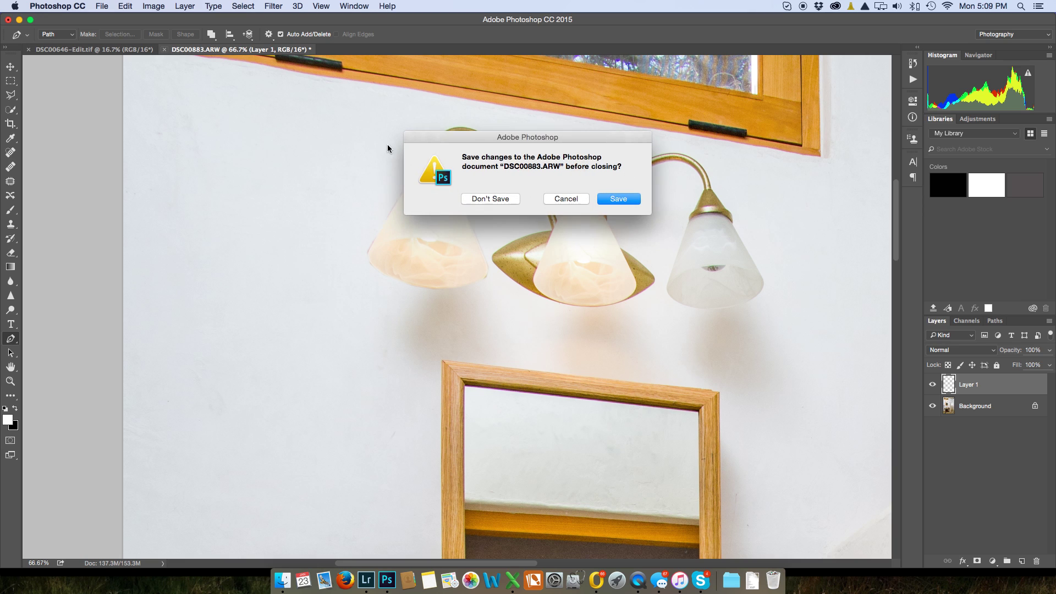
{"action": "left_click", "coordinate": [486, 200]}
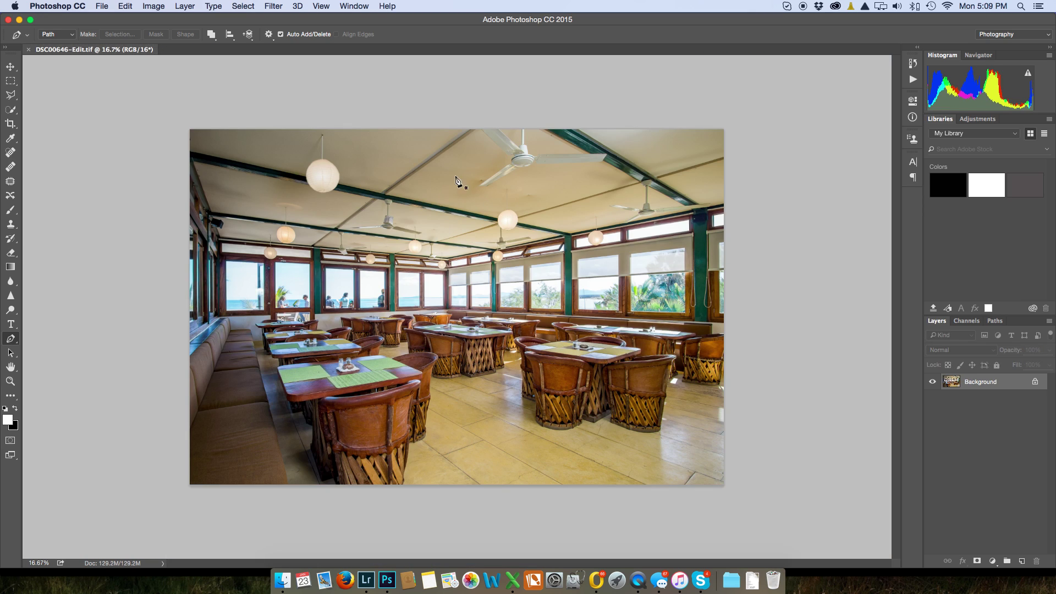
- Undo a stray path point and close DSC00646-Edit.tif without saving
{"action": "left_click", "coordinate": [302, 174]}
{"action": "key", "text": "ctrl+z"}
{"action": "left_click", "coordinate": [28, 49]}
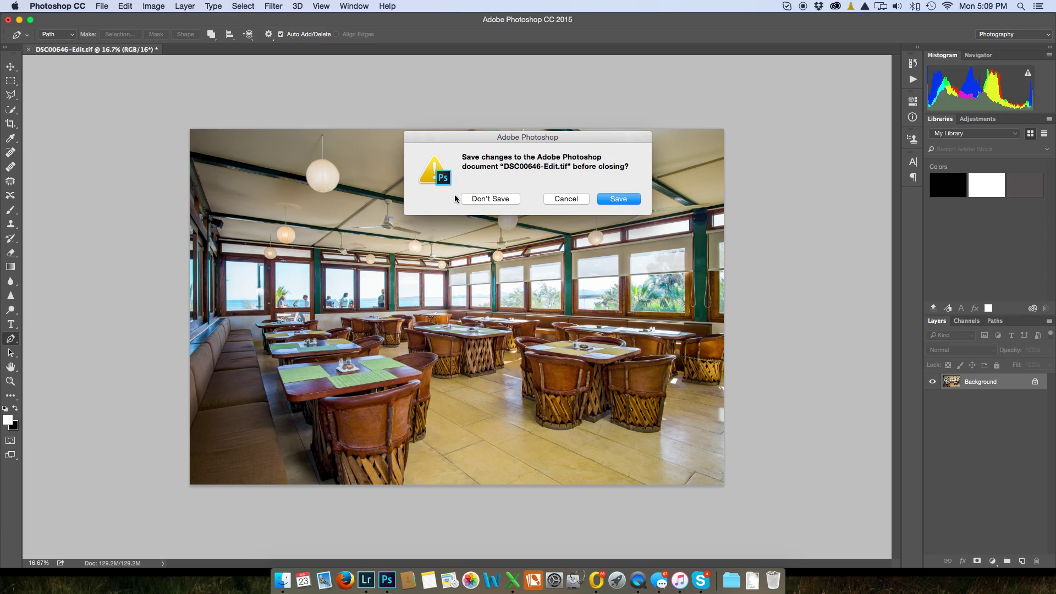
{"action": "left_click", "coordinate": [488, 199]}
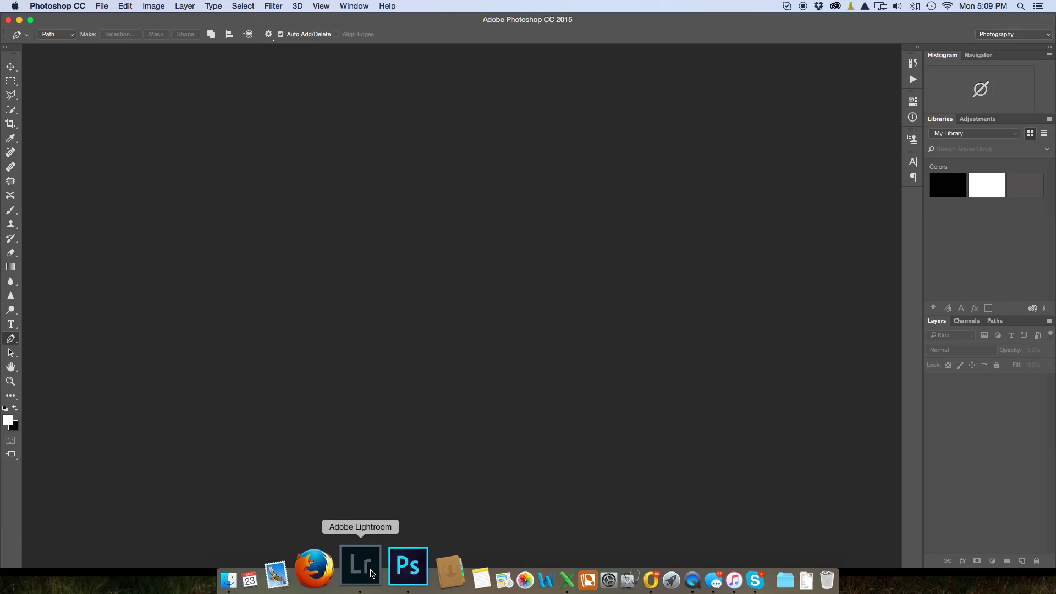
- In Lightroom's Library grid, select the DSC00646 restaurant dining-room photo
{"action": "left_click", "coordinate": [366, 578]}
{"action": "scroll", "coordinate": [526, 288], "scroll_direction": "up", "scroll_amount": 5}
{"action": "scroll", "coordinate": [527, 288], "scroll_direction": "down", "scroll_amount": 5}
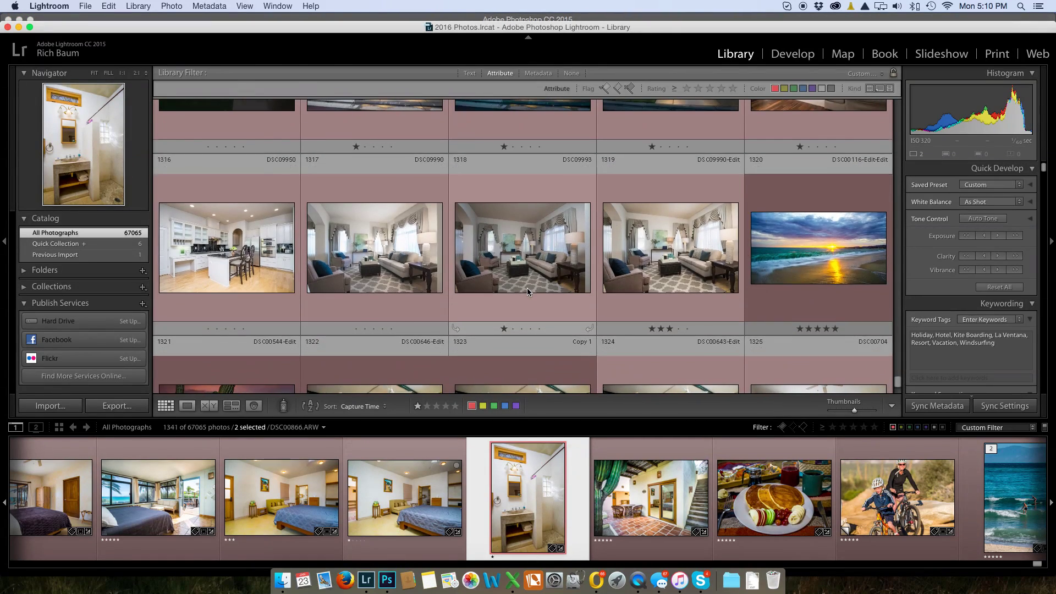
{"action": "scroll", "coordinate": [527, 291], "scroll_direction": "down", "scroll_amount": 10}
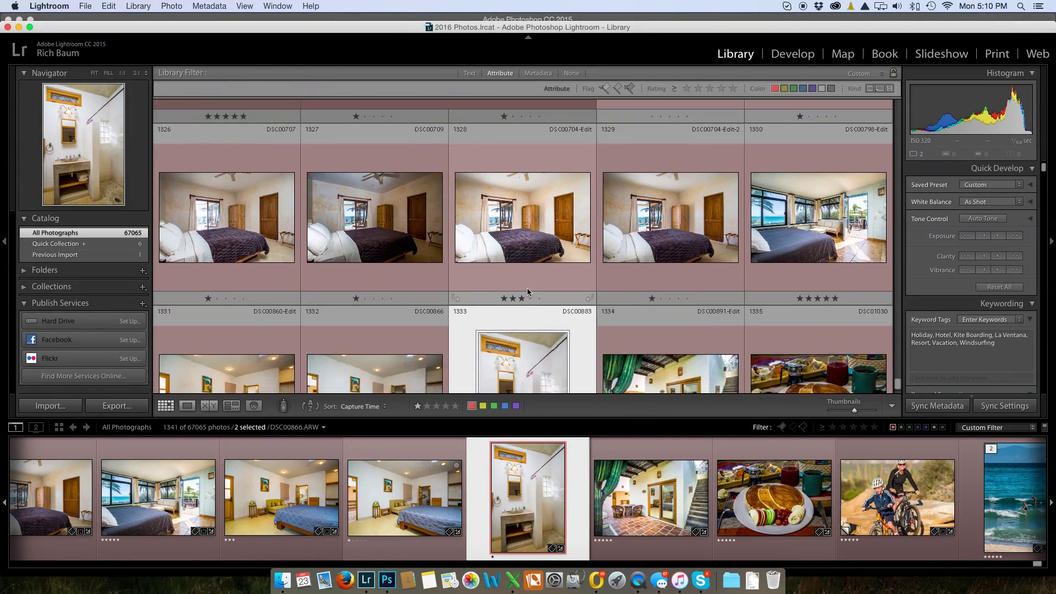
{"action": "scroll", "coordinate": [527, 292], "scroll_direction": "up", "scroll_amount": 3}
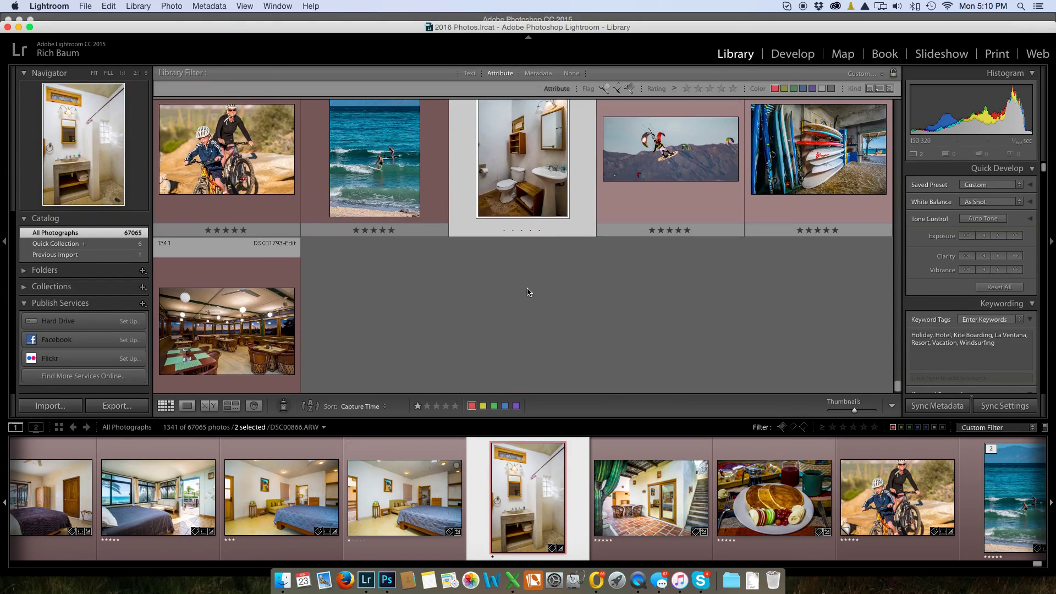
{"action": "scroll", "coordinate": [526, 291], "scroll_direction": "down", "scroll_amount": 3}
{"action": "scroll", "coordinate": [526, 291], "scroll_direction": "up", "scroll_amount": 3}
{"action": "scroll", "coordinate": [527, 291], "scroll_direction": "up", "scroll_amount": 5}
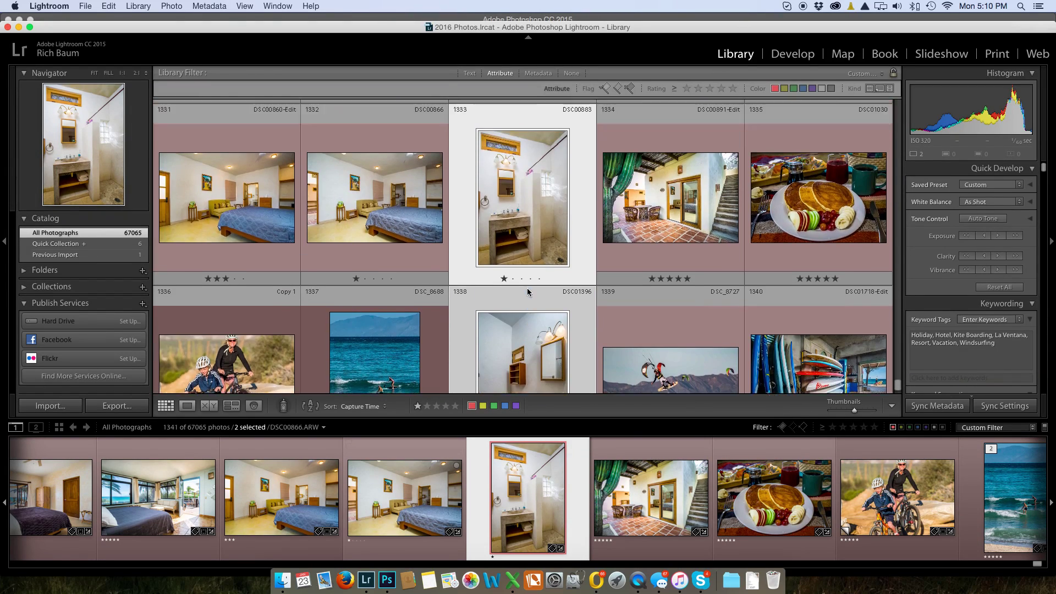
{"action": "scroll", "coordinate": [527, 292], "scroll_direction": "up", "scroll_amount": 5}
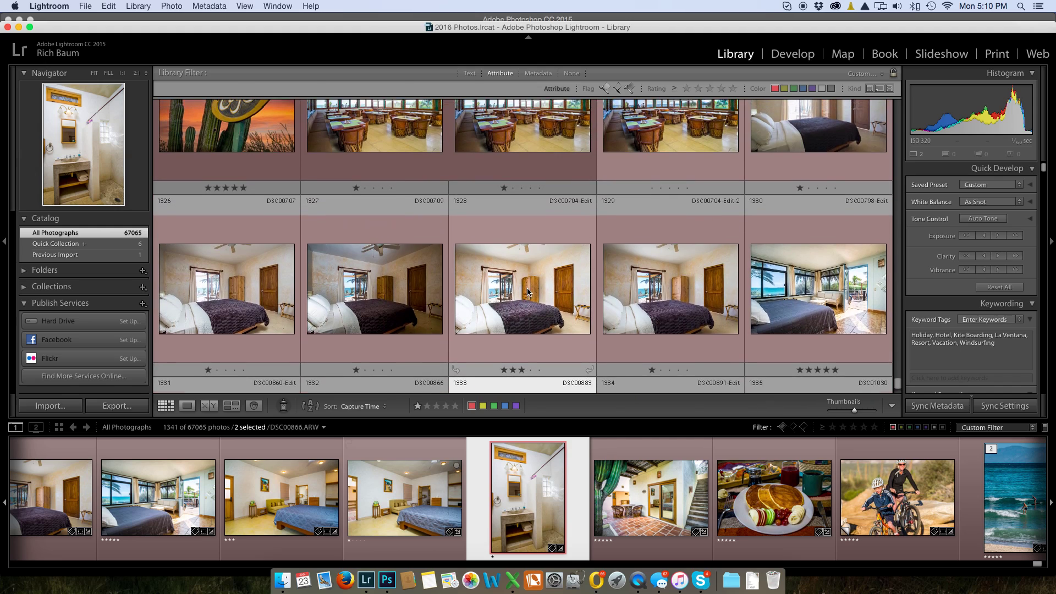
{"action": "left_click", "coordinate": [521, 227]}
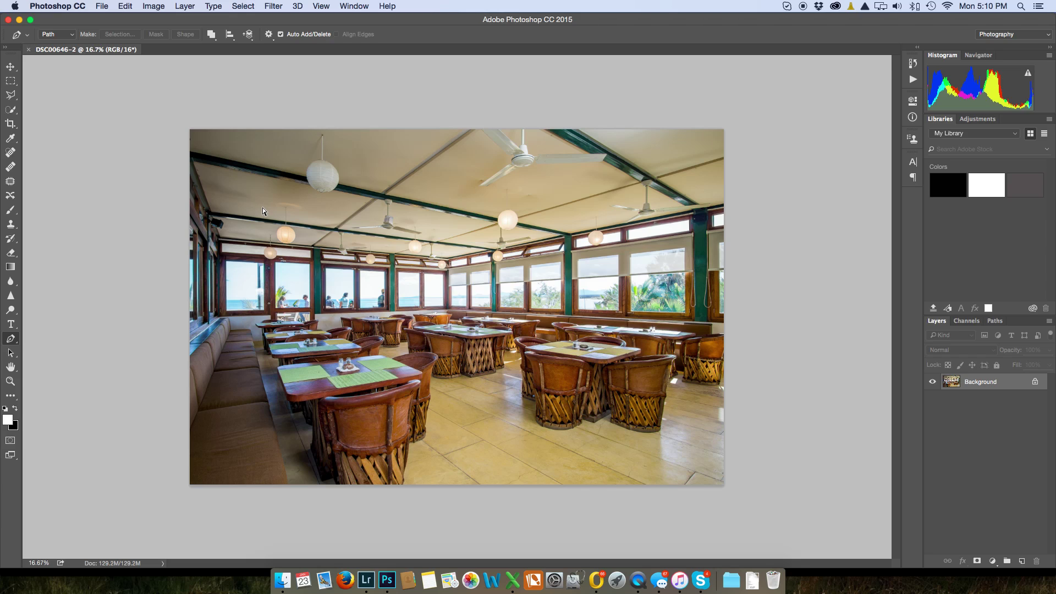
- Zoom to 200% on the upper lit paper lantern hanging from the ceiling
{"action": "key", "text": "super+equal"}
{"action": "key", "text": "super+equal"}
{"action": "key", "text": "super+equal"}
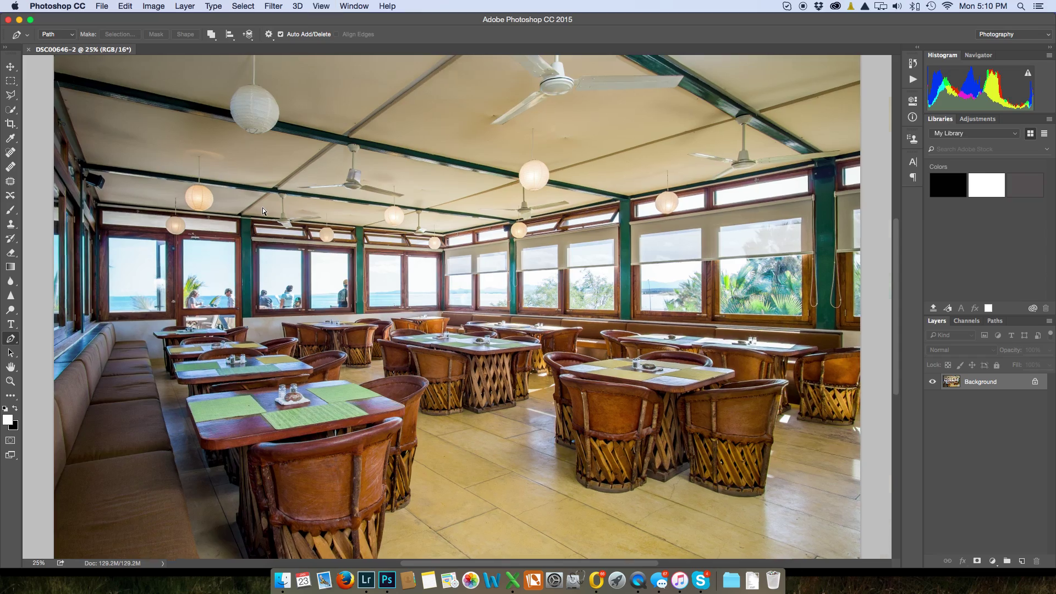
{"action": "key", "text": "super+equal"}
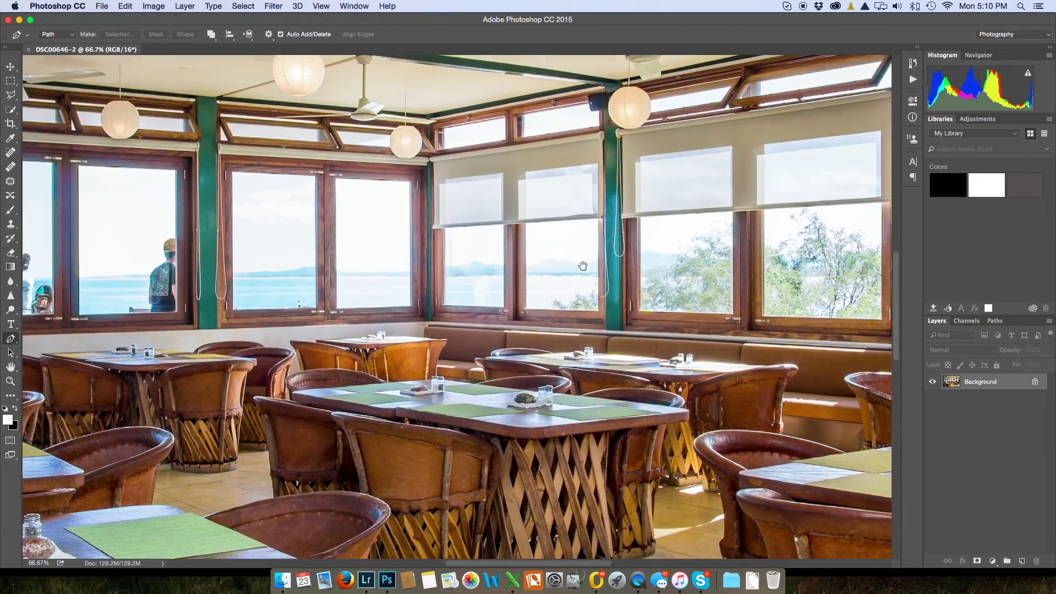
{"action": "scroll", "coordinate": [136, 521], "scroll_direction": "up", "scroll_amount": 10}
{"action": "scroll", "coordinate": [137, 521], "scroll_direction": "down", "scroll_amount": 5}
{"action": "scroll", "coordinate": [136, 522], "scroll_direction": "right", "scroll_amount": 8}
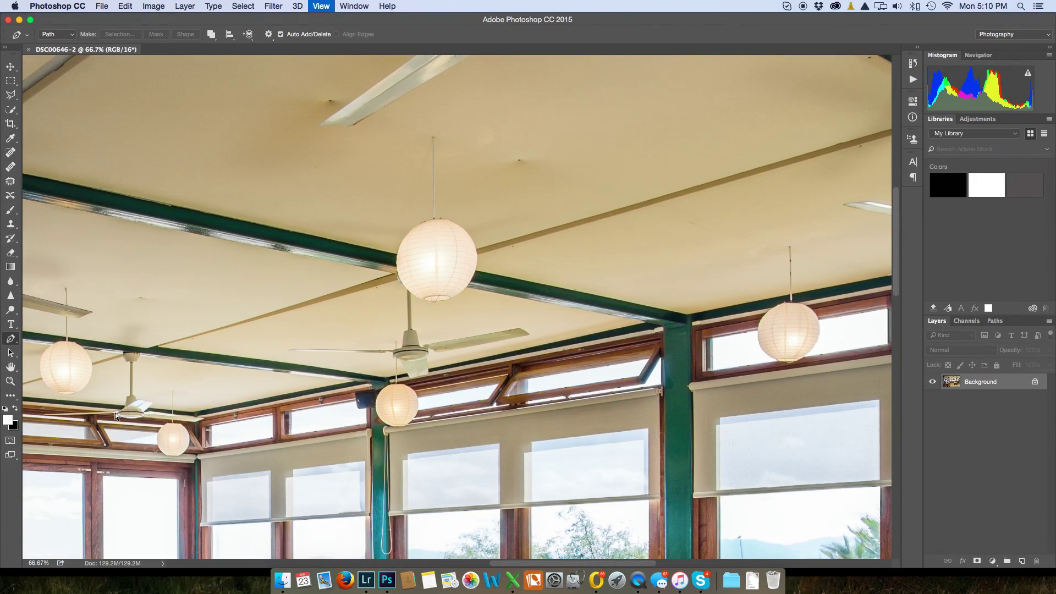
{"action": "key", "text": "super+equal"}
{"action": "key", "text": "super+equal"}
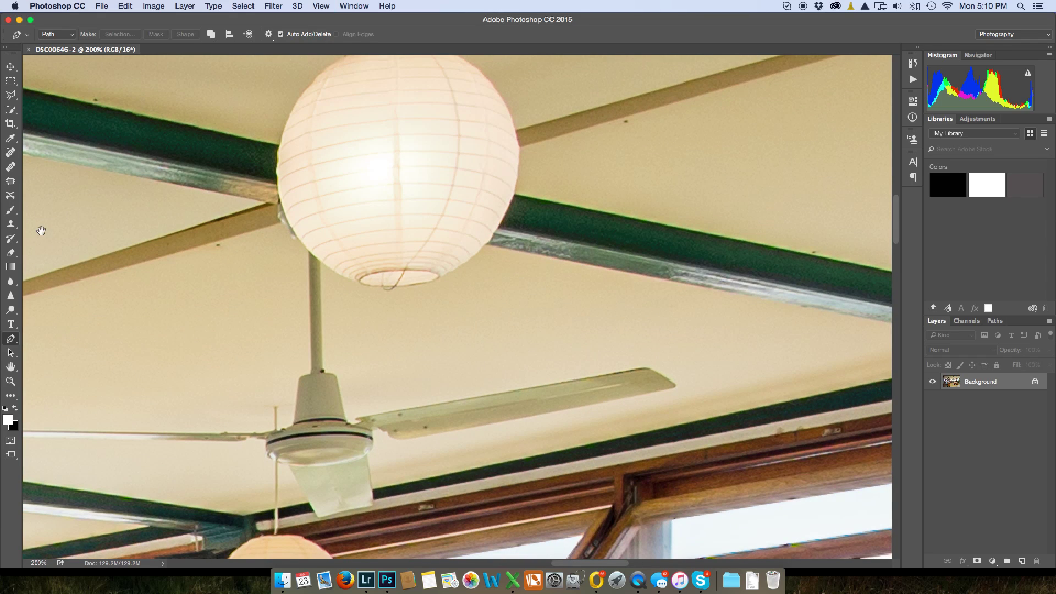
{"action": "left_click_drag", "start_coordinate": [629, 290], "coordinate": [605, 458]}
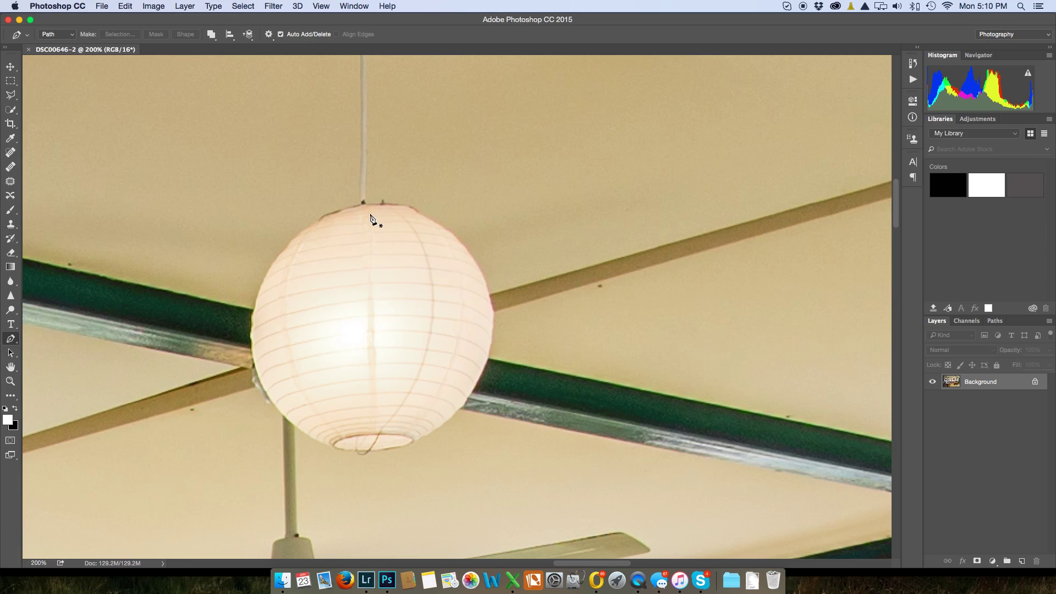
- Place Pen anchor points along the lantern's top edge and down its right side
{"action": "left_click", "coordinate": [370, 204]}
{"action": "left_click", "coordinate": [408, 207]}
{"action": "left_click", "coordinate": [427, 219]}
{"action": "left_click", "coordinate": [467, 246]}
{"action": "left_click", "coordinate": [480, 273]}
{"action": "left_click", "coordinate": [489, 299]}
{"action": "left_click", "coordinate": [488, 344]}
{"action": "left_click", "coordinate": [481, 370]}
{"action": "left_click", "coordinate": [472, 388]}
{"action": "left_click", "coordinate": [455, 413]}
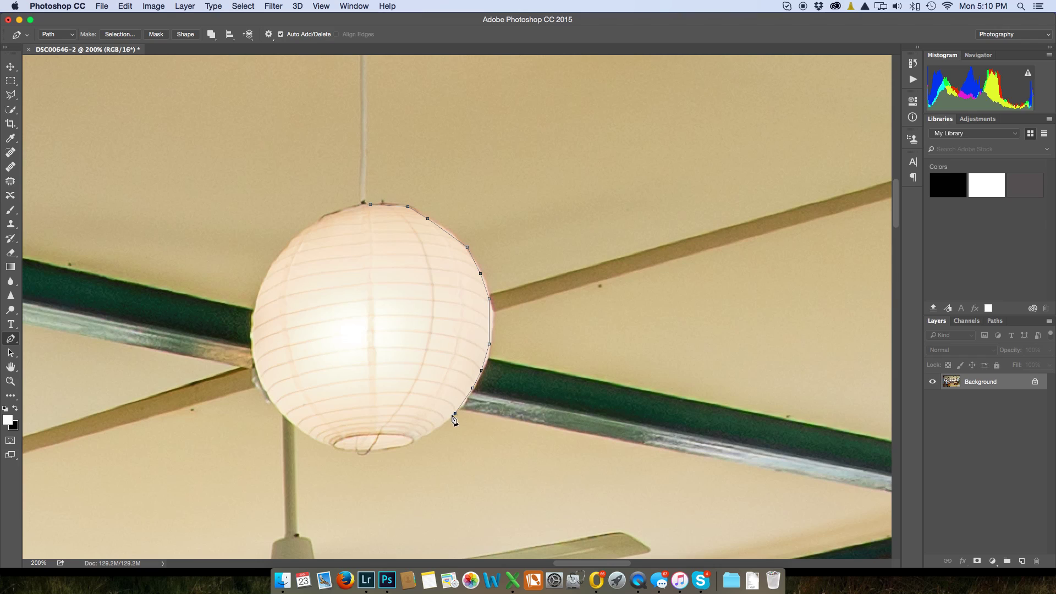
{"action": "left_click", "coordinate": [411, 445]}
- Continue anchors along the bottom rim and up the left side to close the path
{"action": "left_click", "coordinate": [390, 449]}
{"action": "left_click", "coordinate": [367, 450]}
{"action": "left_click", "coordinate": [342, 450]}
{"action": "left_click", "coordinate": [330, 446]}
{"action": "left_click", "coordinate": [298, 428]}
{"action": "left_click", "coordinate": [272, 401]}
{"action": "left_click", "coordinate": [254, 365]}
{"action": "left_click", "coordinate": [261, 285]}
{"action": "left_click", "coordinate": [280, 254]}
{"action": "left_click", "coordinate": [302, 232]}
{"action": "left_click", "coordinate": [326, 214]}
- Turn the lantern path into a 2-pixel feathered selection and copy it to a new layer
{"action": "right_click", "coordinate": [365, 276]}
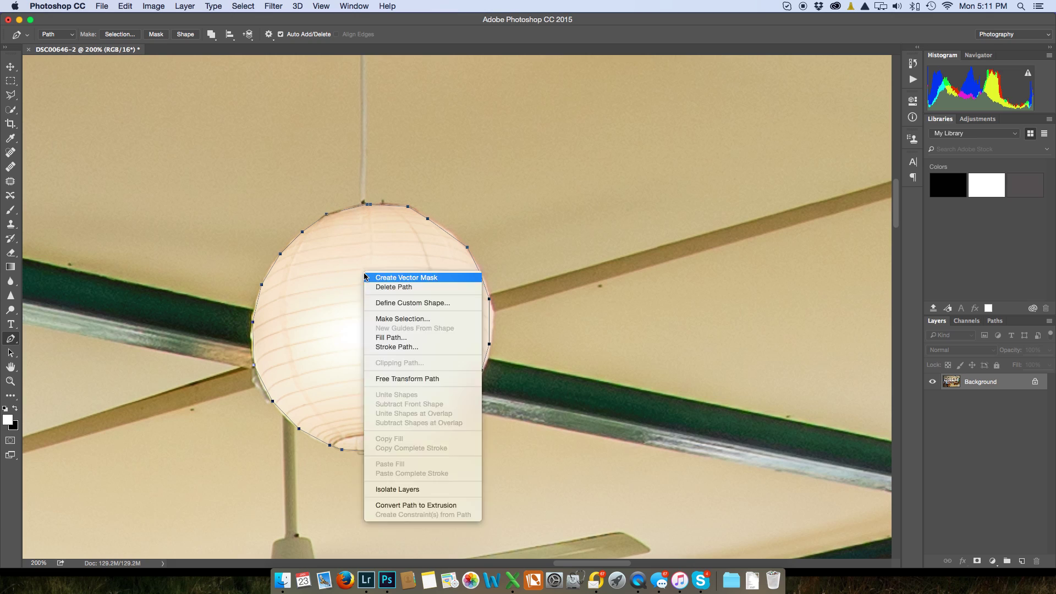
{"action": "left_click", "coordinate": [394, 319]}
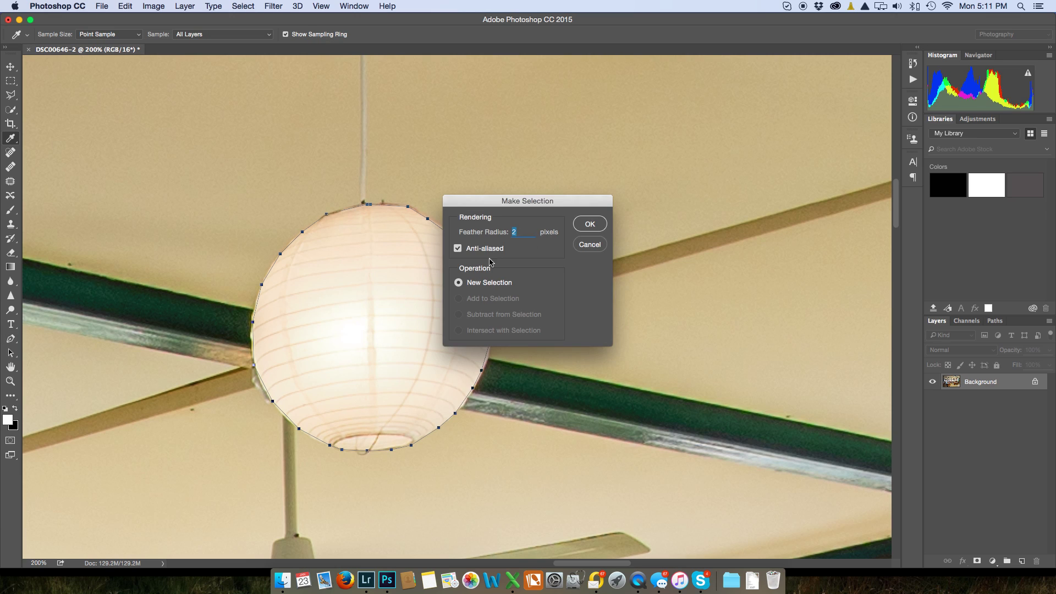
{"action": "left_click", "coordinate": [593, 227]}
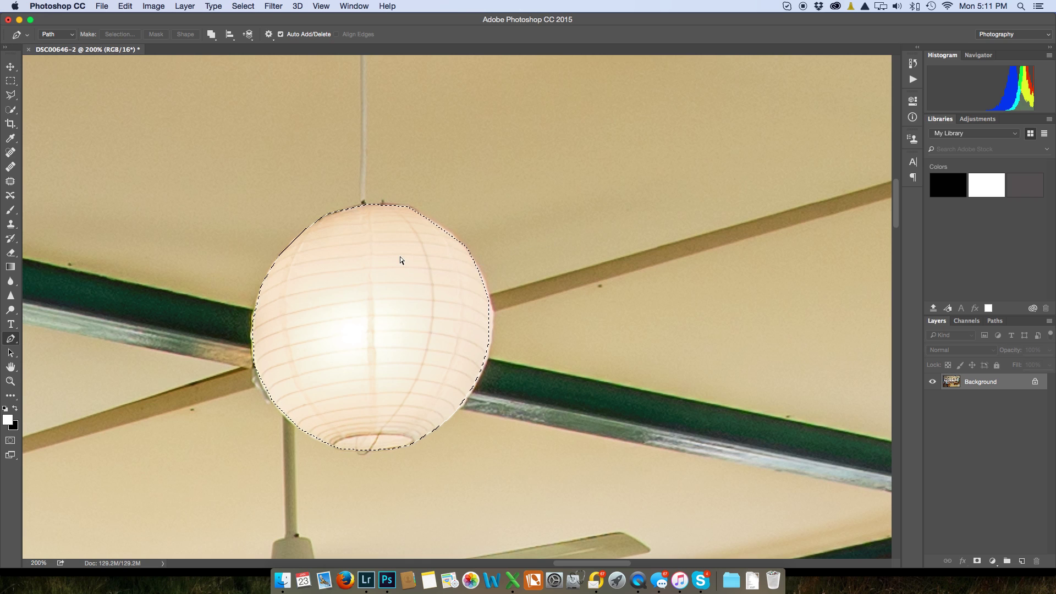
{"action": "key", "text": "super+j"}
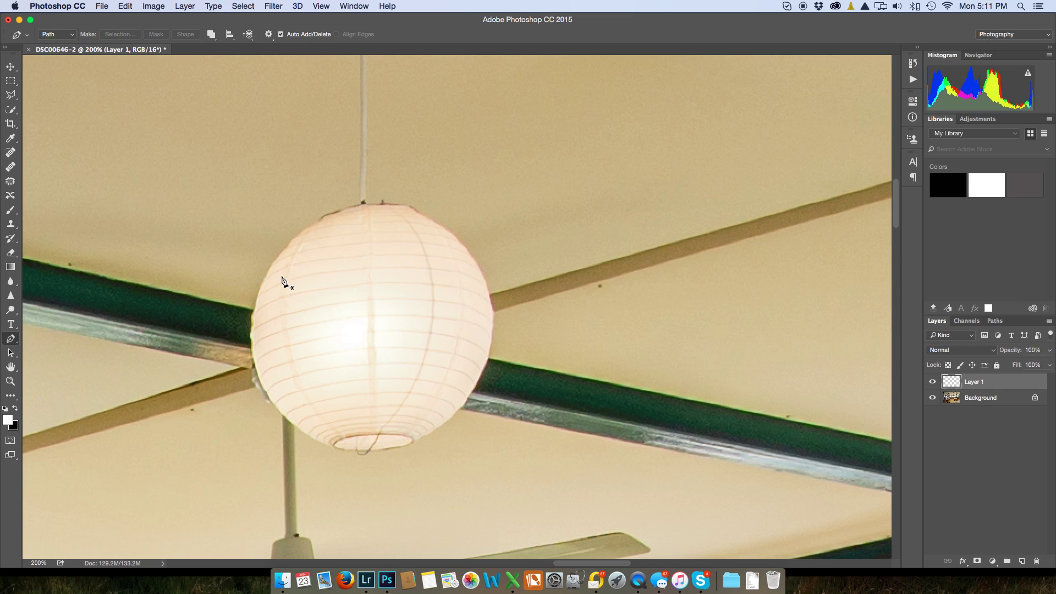
- Free-transform the lantern copy and move it over the dark top-left lantern
{"action": "key", "text": "super+t"}
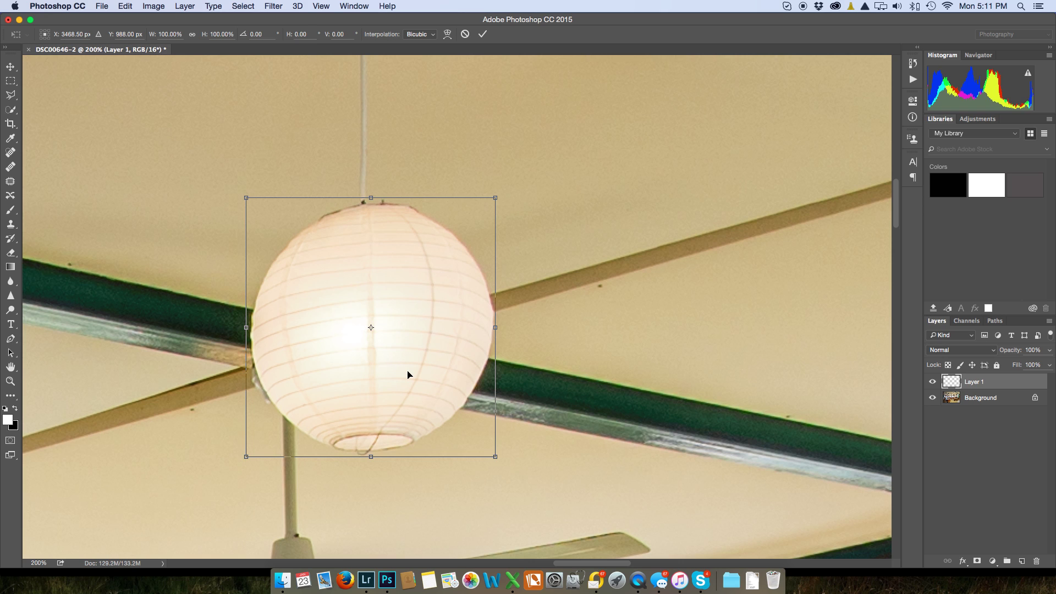
{"action": "key", "text": "super+minus"}
{"action": "key", "text": "super+minus"}
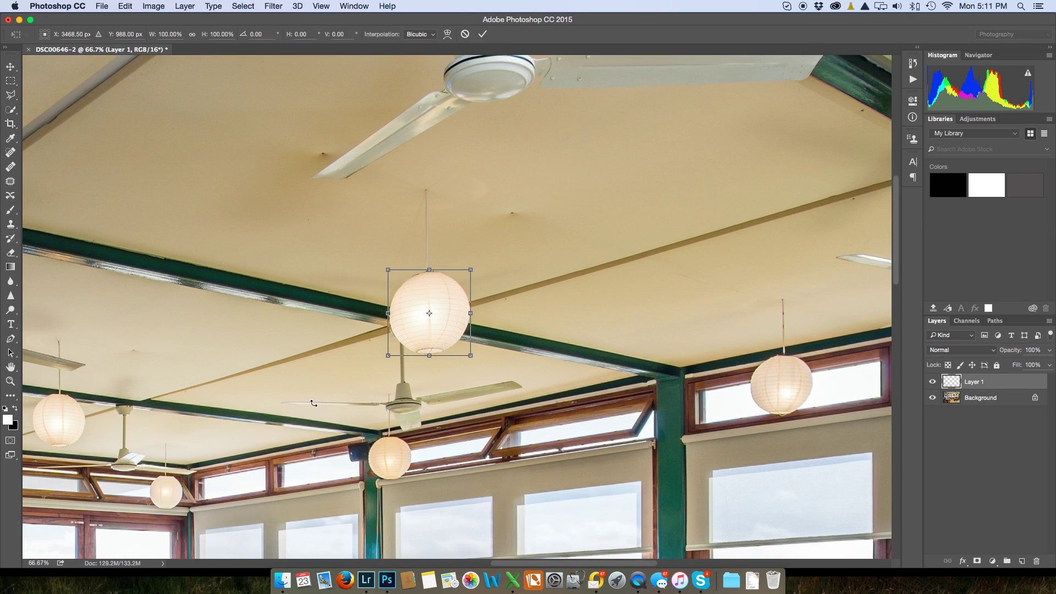
{"action": "left_click_drag", "start_coordinate": [371, 391], "coordinate": [803, 400]}
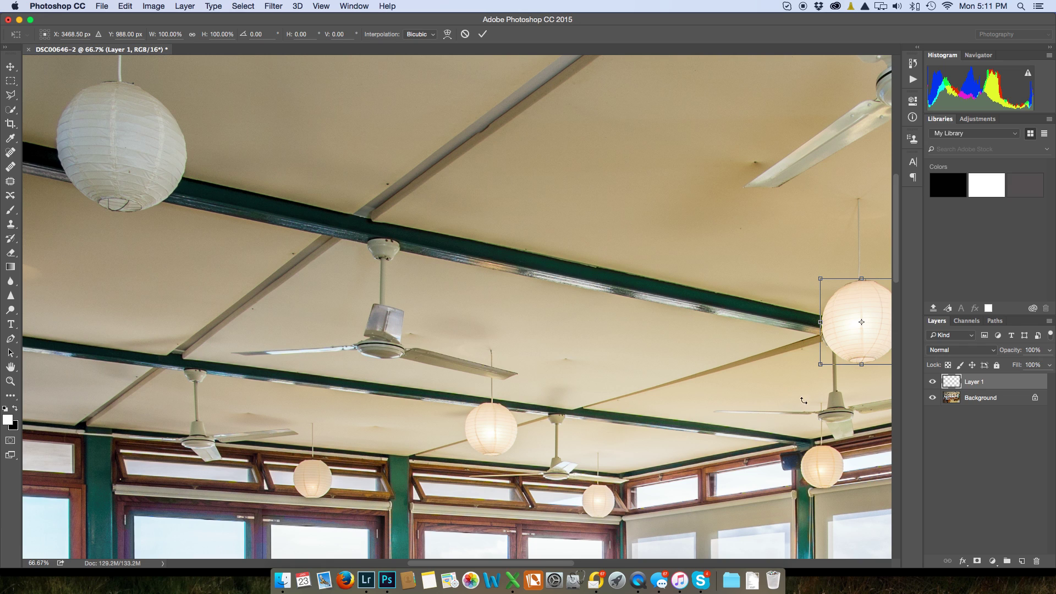
{"action": "left_click_drag", "start_coordinate": [850, 303], "coordinate": [113, 115]}
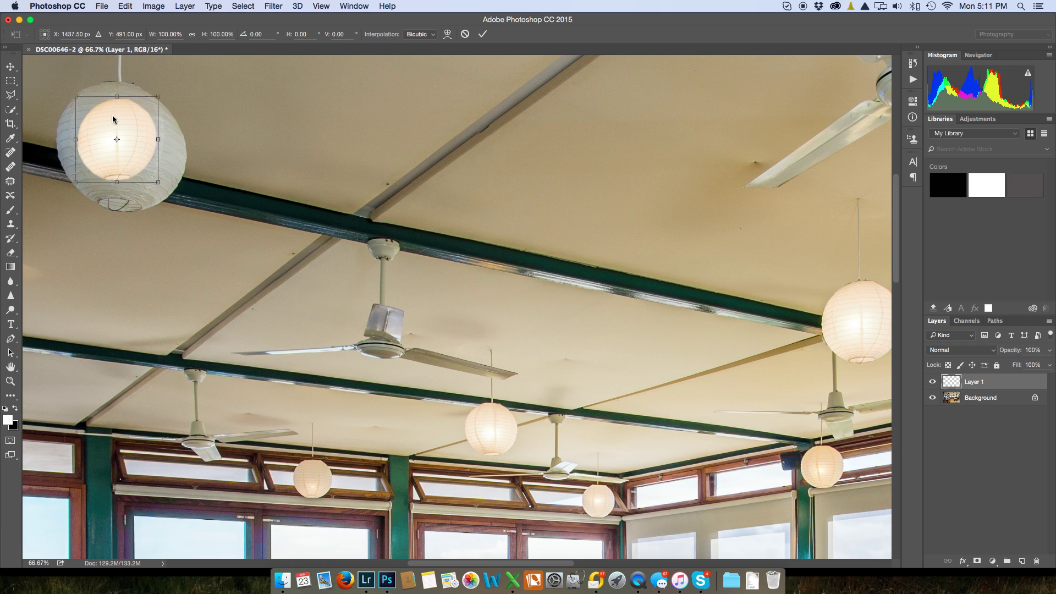
- Switch the lantern copy to Warp and centre the view on the dark lantern
{"action": "left_click", "coordinate": [124, 7]}
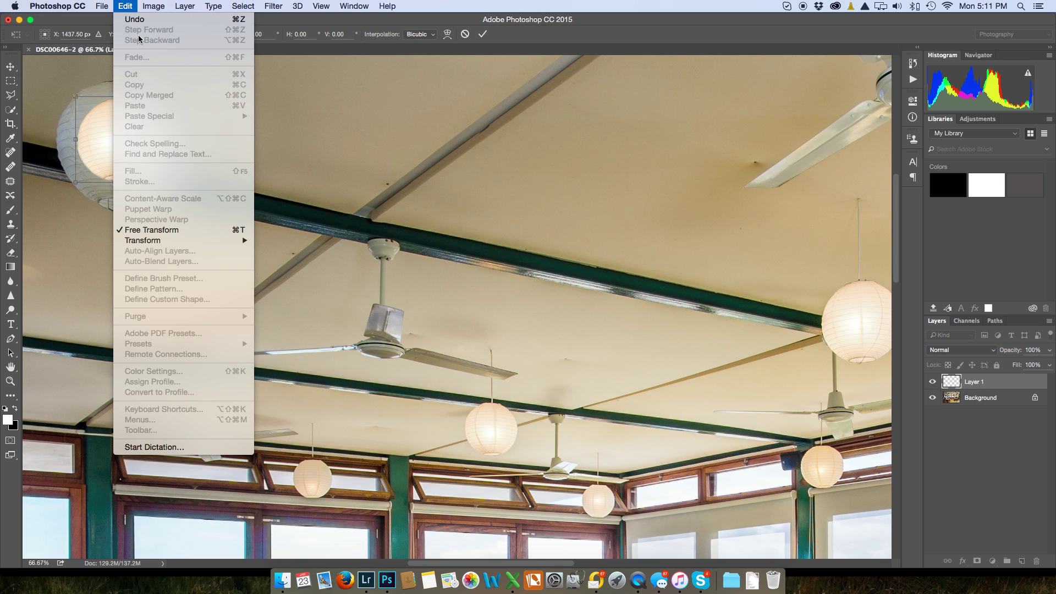
{"action": "mouse_move", "coordinate": [148, 244]}
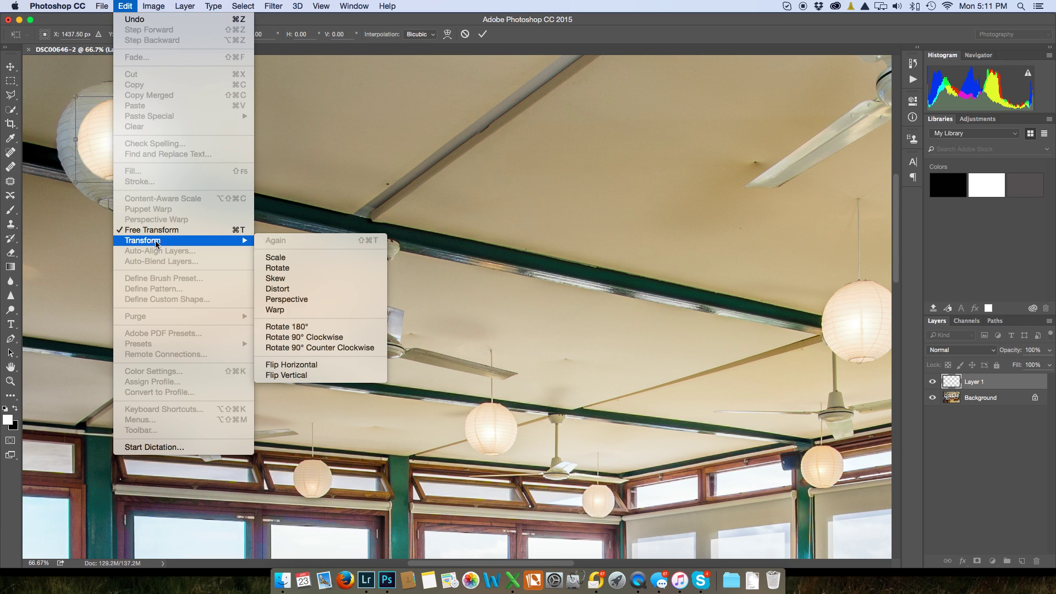
{"action": "left_click", "coordinate": [273, 310]}
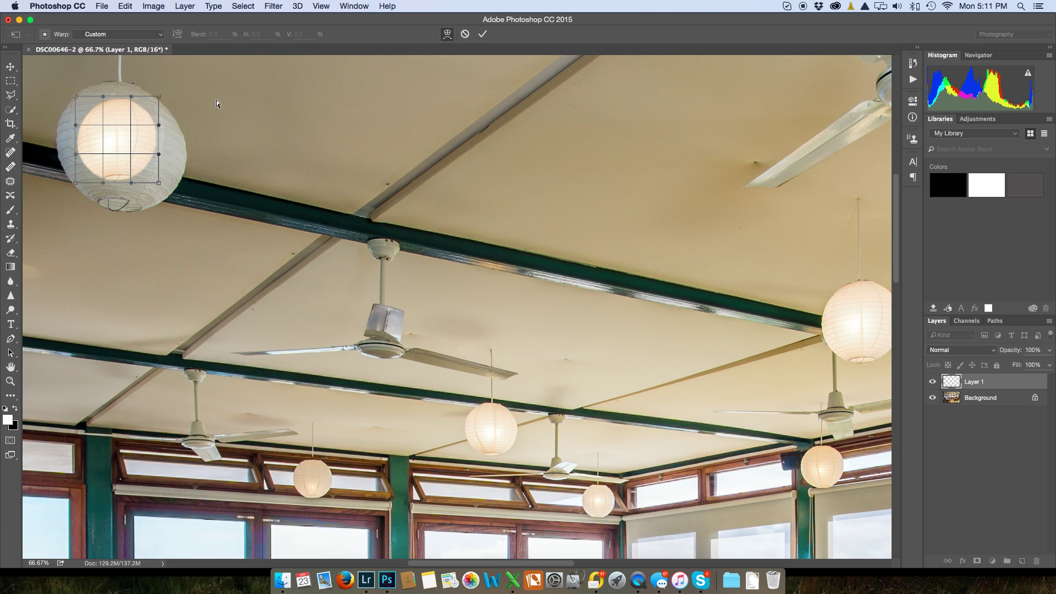
{"action": "left_click_drag", "start_coordinate": [156, 165], "coordinate": [504, 297]}
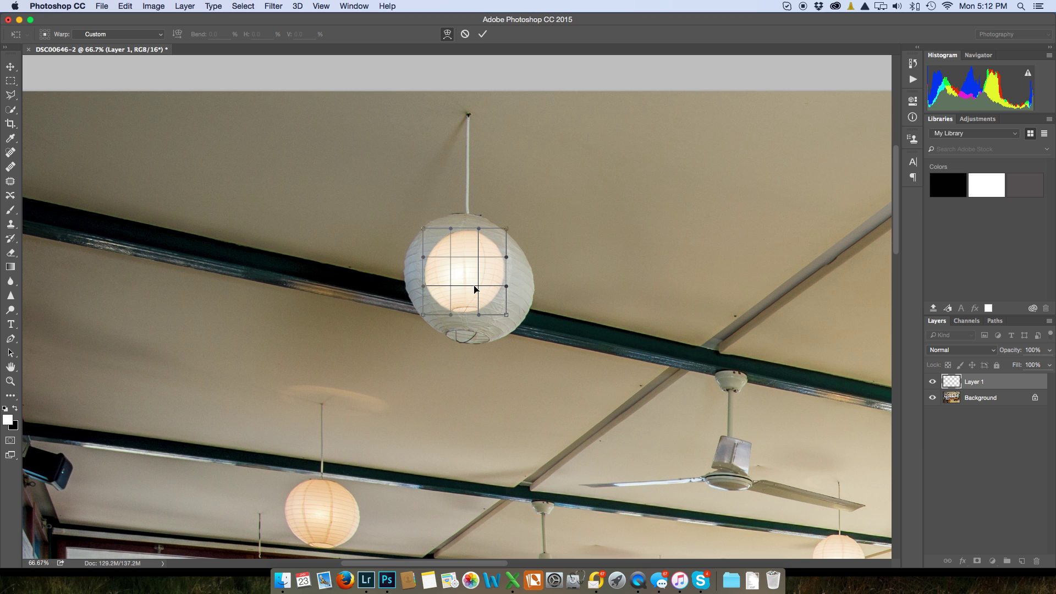
{"action": "scroll", "coordinate": [437, 304], "scroll_direction": "up", "scroll_amount": 5}
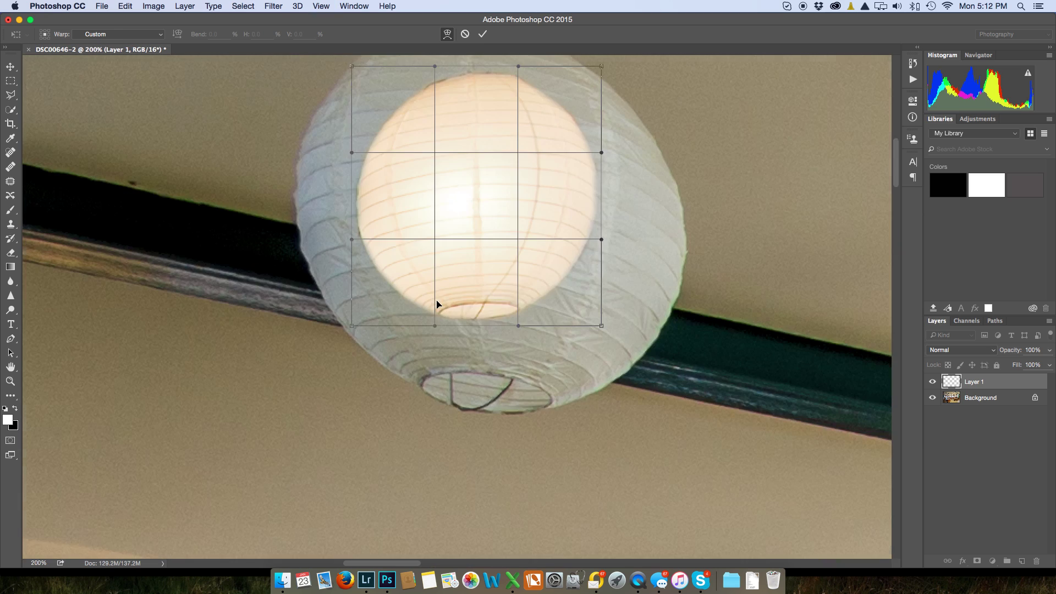
{"action": "left_click_drag", "start_coordinate": [506, 350], "coordinate": [504, 426]}
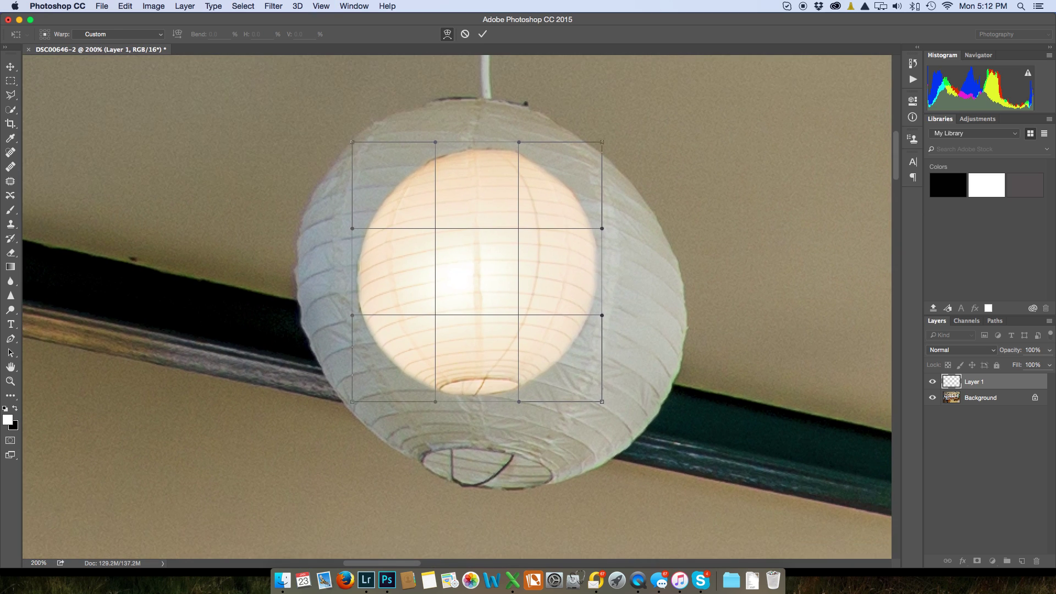
- Lower Layer 1's opacity to 63%, trying and undoing one corner warp
{"action": "left_click", "coordinate": [1048, 352]}
{"action": "left_click", "coordinate": [1028, 364]}
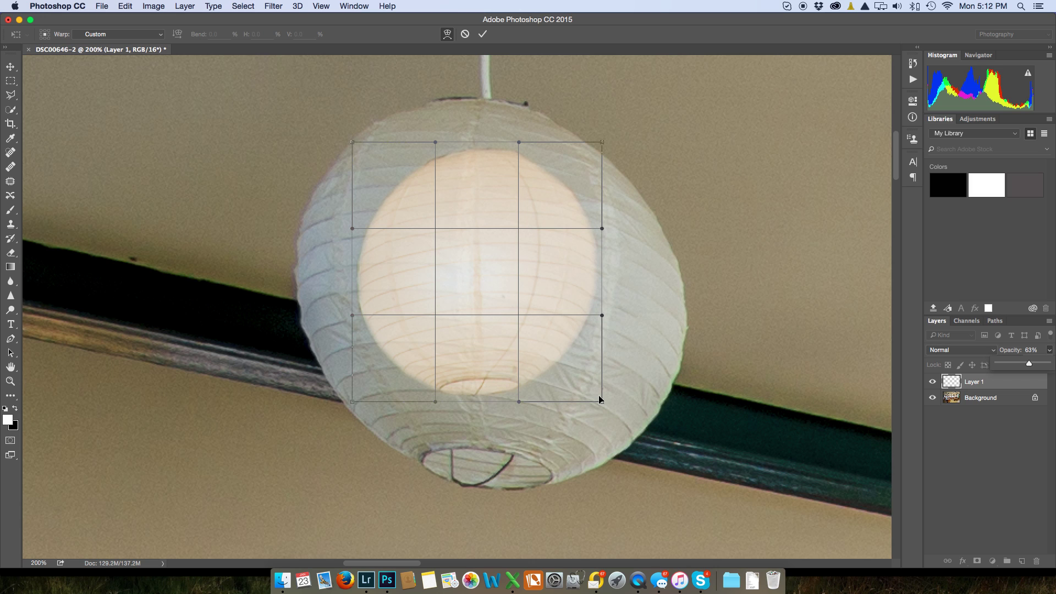
{"action": "left_click_drag", "start_coordinate": [600, 400], "coordinate": [699, 456]}
{"action": "key", "text": "super+z"}
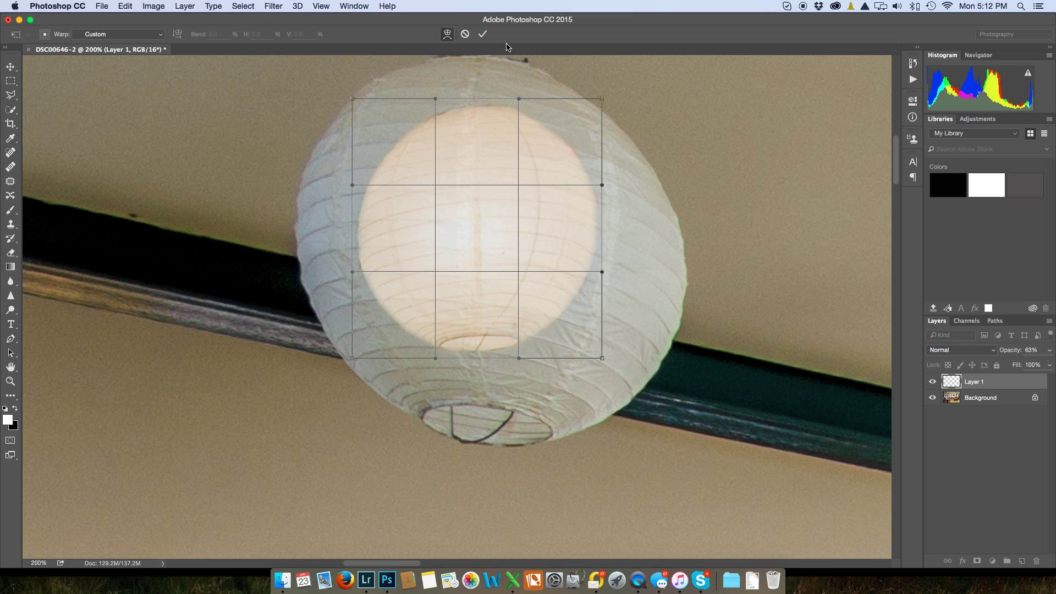
- Commit the warp, then scale the lit copy to about W 181.5% H 187.3% and apply
{"action": "left_click", "coordinate": [482, 33]}
{"action": "key", "text": "p"}
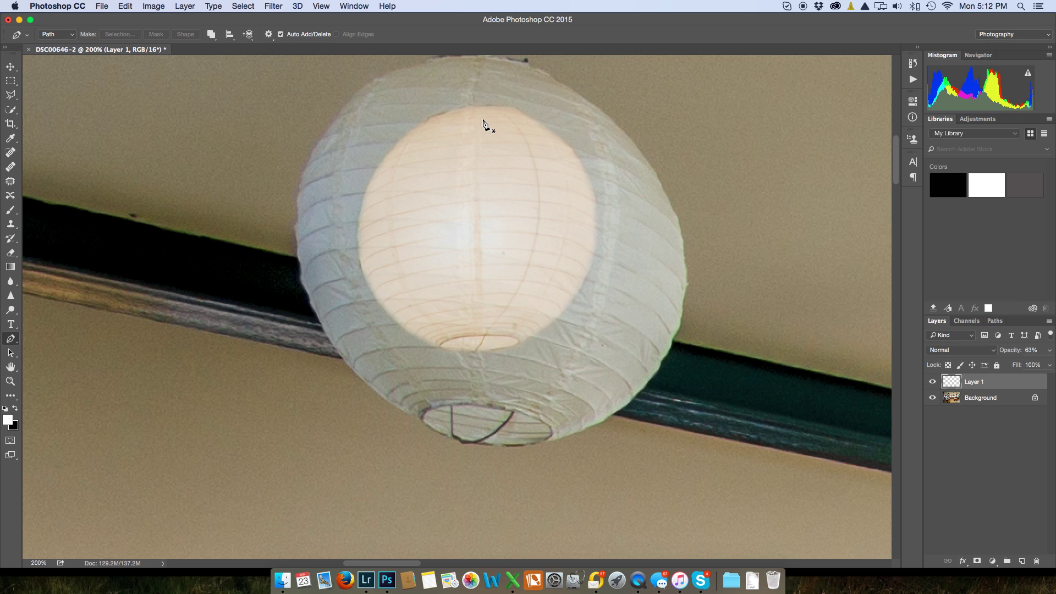
{"action": "key", "text": "super+t"}
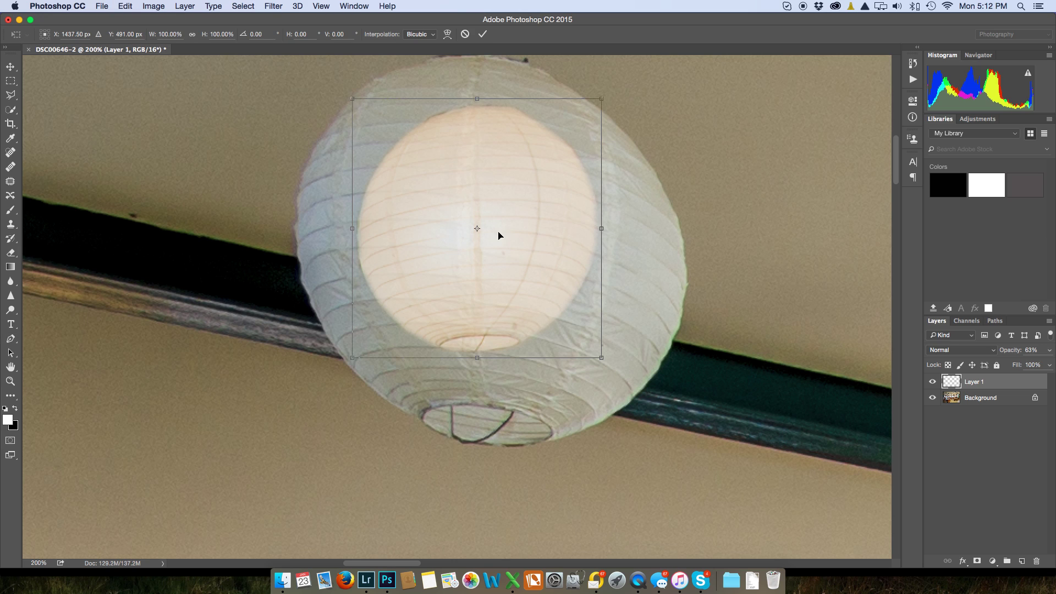
{"action": "left_click_drag", "start_coordinate": [349, 85], "coordinate": [296, 75]}
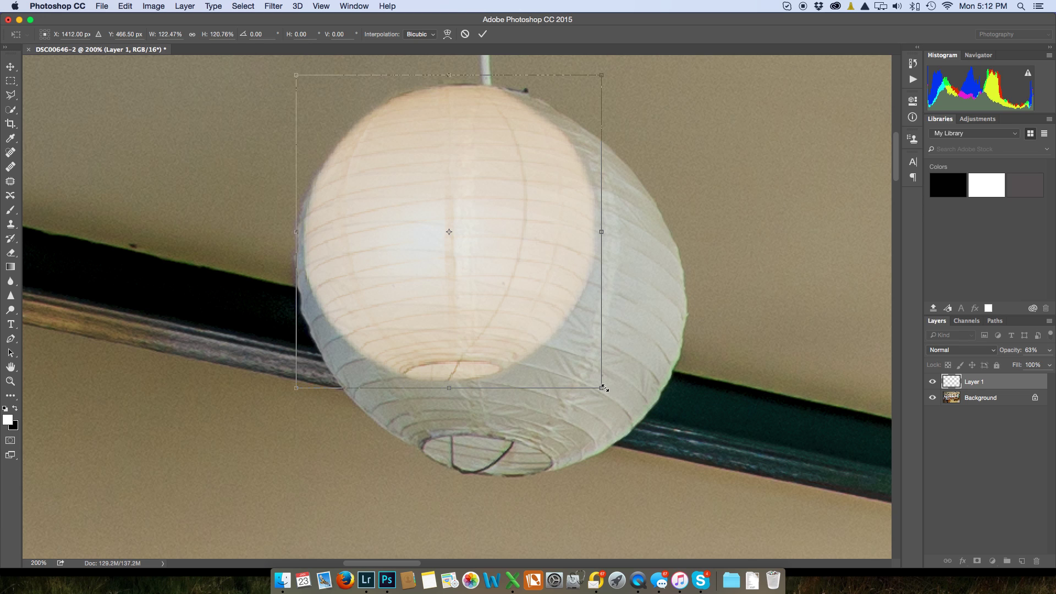
{"action": "left_click_drag", "start_coordinate": [610, 398], "coordinate": [708, 510]}
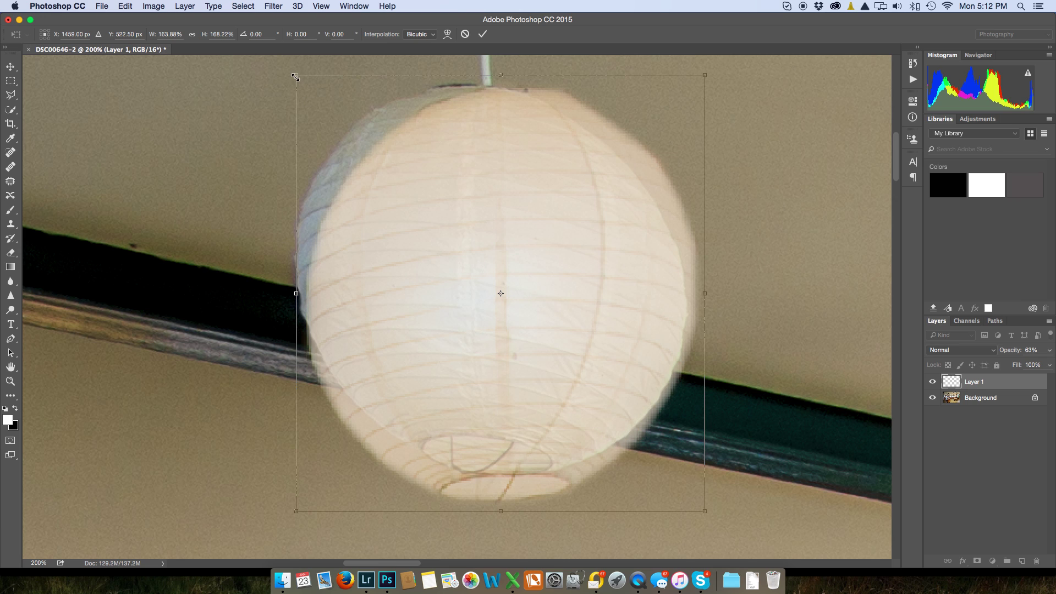
{"action": "left_click_drag", "start_coordinate": [294, 76], "coordinate": [252, 49]}
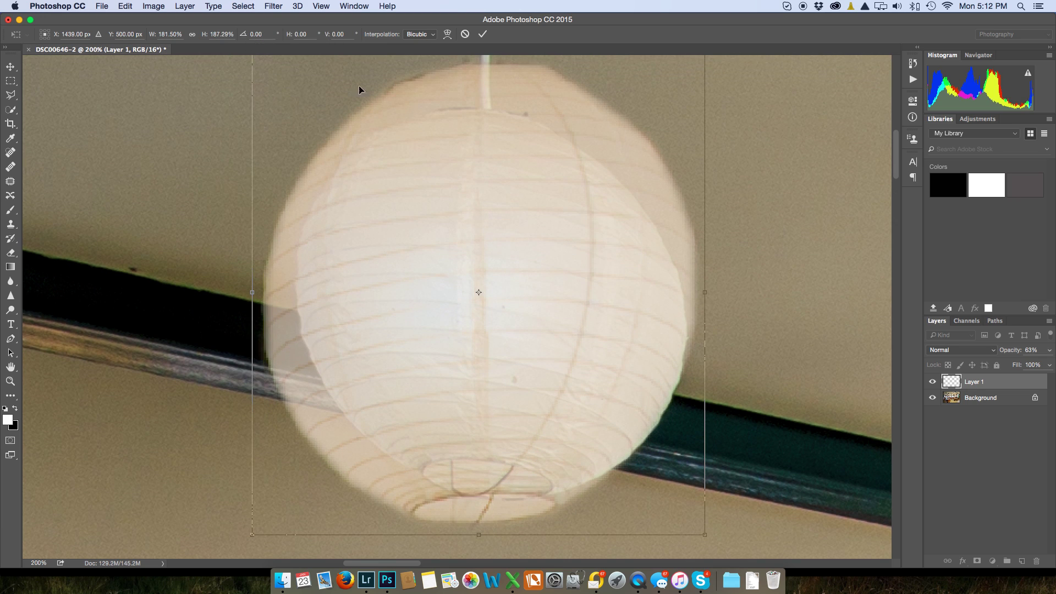
{"action": "left_click", "coordinate": [483, 34]}
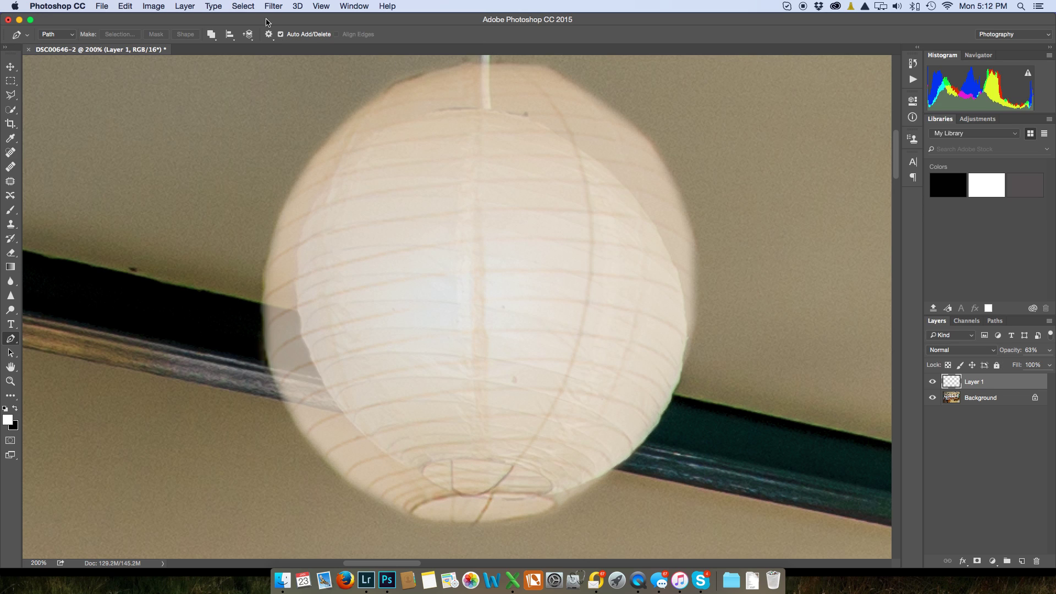
- Warp the enlarged copy's sides, top and bottom to fit the round dark lantern, then commit
{"action": "left_click", "coordinate": [125, 7]}
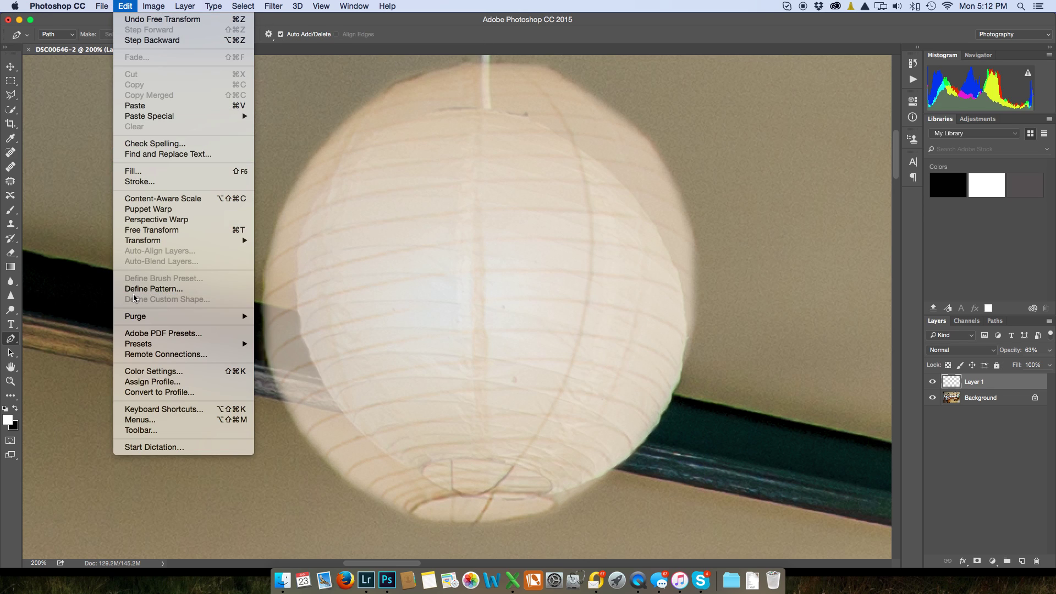
{"action": "mouse_move", "coordinate": [142, 240]}
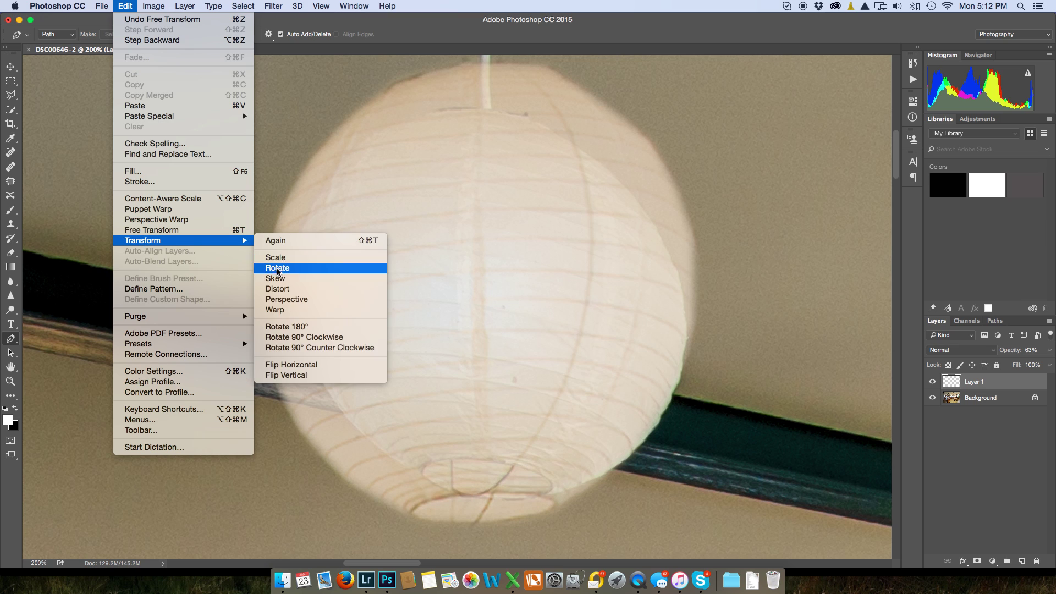
{"action": "left_click", "coordinate": [275, 309]}
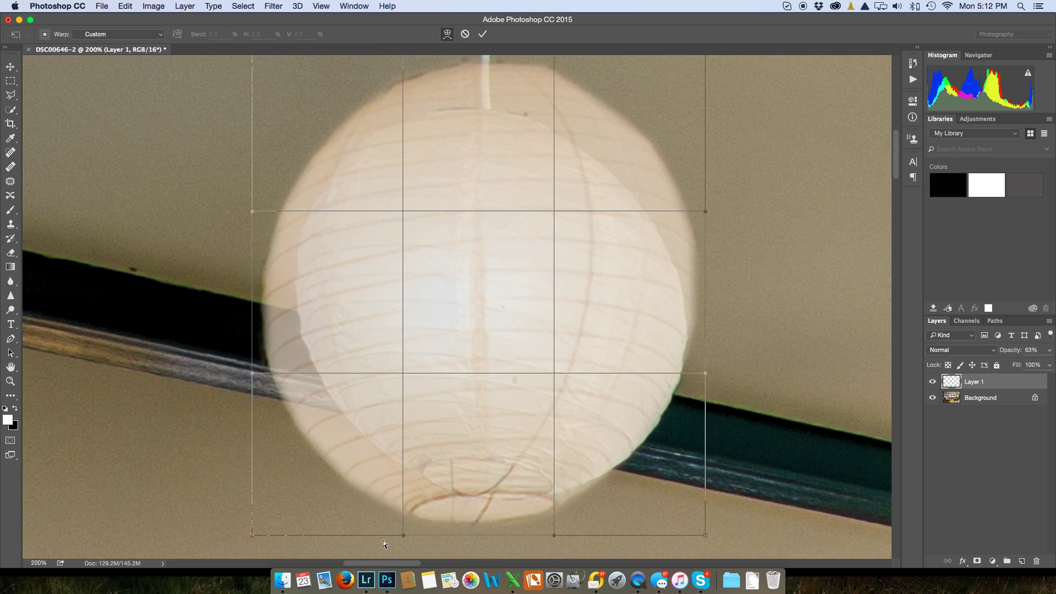
{"action": "left_click_drag", "start_coordinate": [274, 497], "coordinate": [315, 457]}
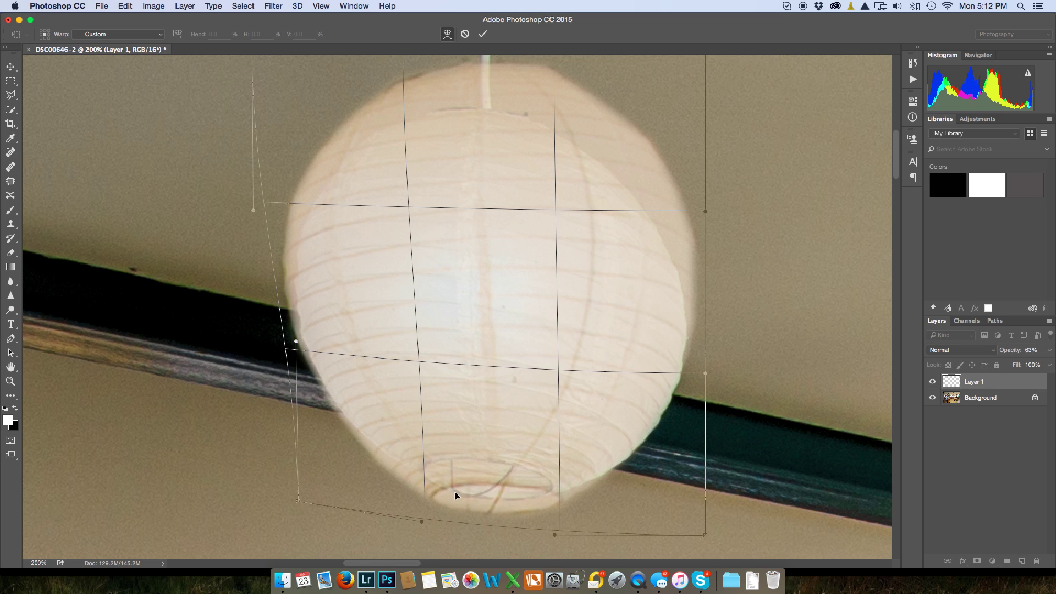
{"action": "left_click_drag", "start_coordinate": [493, 505], "coordinate": [493, 497]}
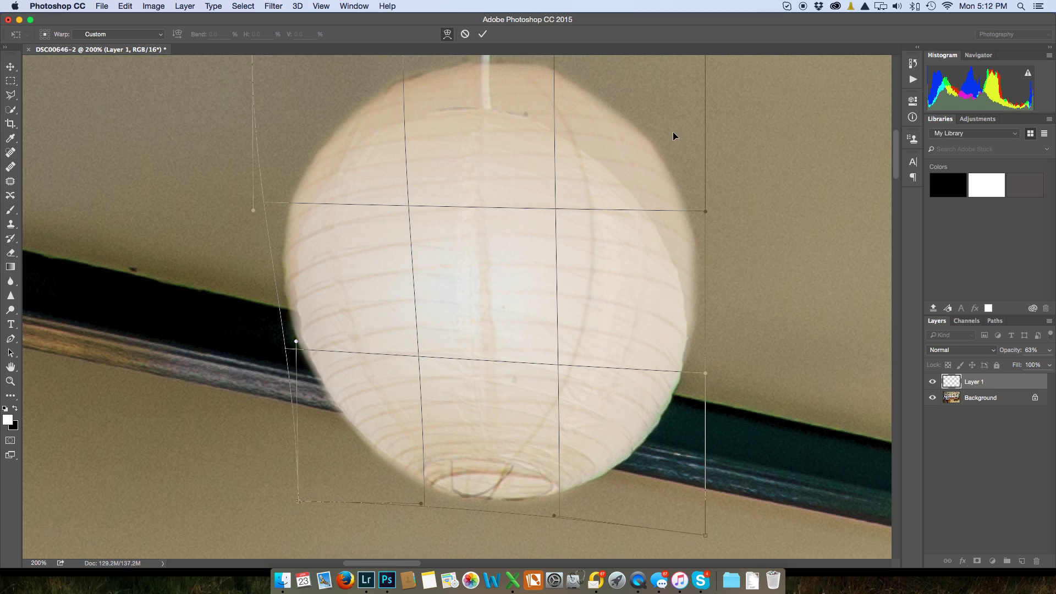
{"action": "left_click_drag", "start_coordinate": [622, 98], "coordinate": [607, 133]}
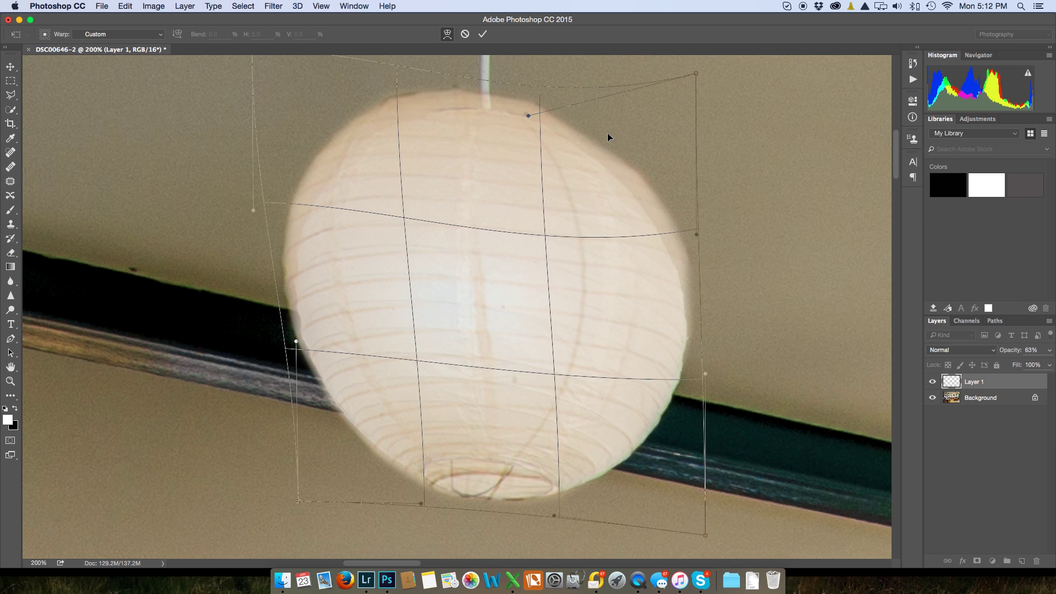
{"action": "mouse_move", "coordinate": [661, 234]}
{"action": "left_mouse_down"}
{"action": "mouse_move", "coordinate": [641, 233]}
{"action": "mouse_move", "coordinate": [658, 242]}
{"action": "mouse_move", "coordinate": [645, 233]}
{"action": "left_mouse_up"}
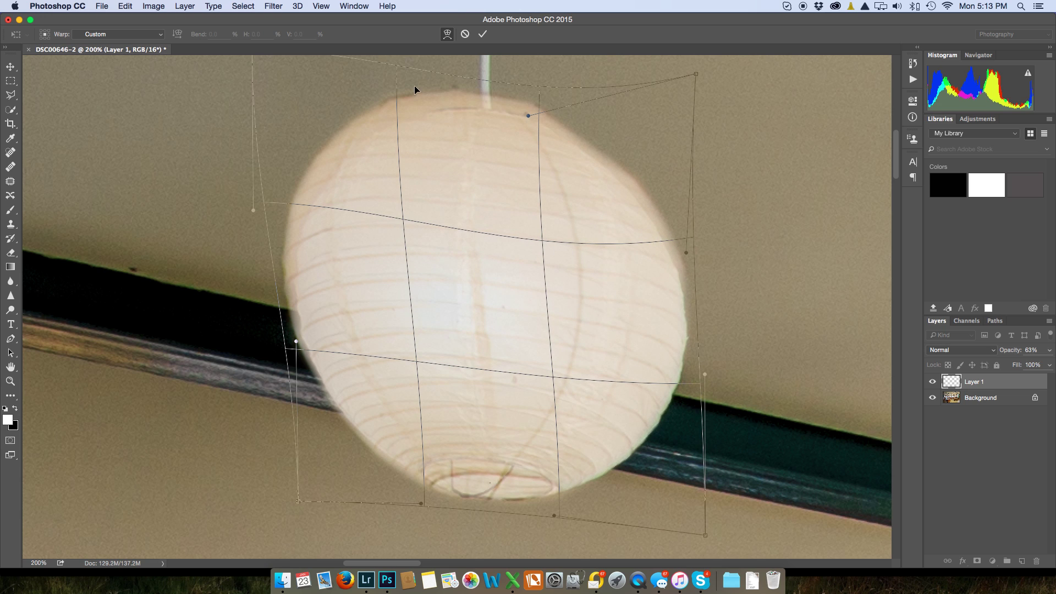
{"action": "left_click_drag", "start_coordinate": [306, 112], "coordinate": [315, 133]}
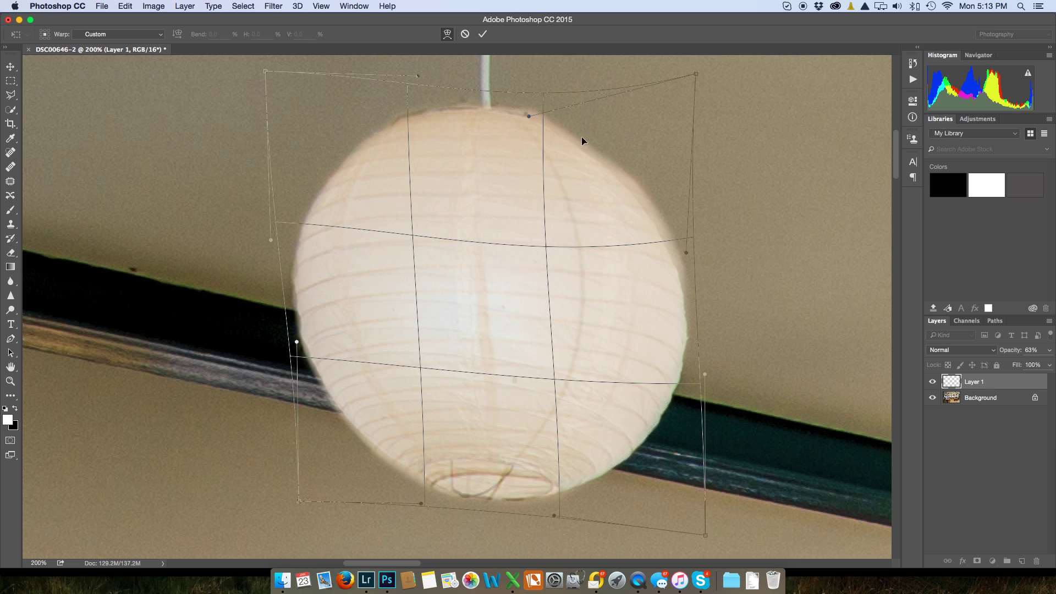
{"action": "mouse_move", "coordinate": [622, 145]}
{"action": "left_mouse_down"}
{"action": "mouse_move", "coordinate": [613, 143]}
{"action": "mouse_move", "coordinate": [621, 145]}
{"action": "left_mouse_up"}
{"action": "left_click_drag", "start_coordinate": [648, 179], "coordinate": [644, 191]}
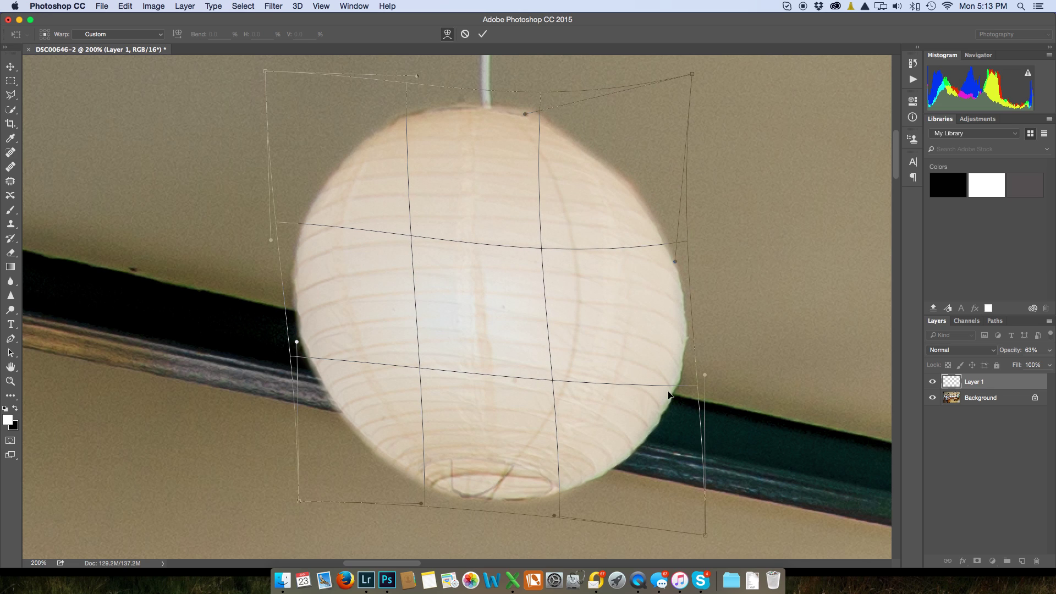
{"action": "left_click_drag", "start_coordinate": [690, 435], "coordinate": [691, 439]}
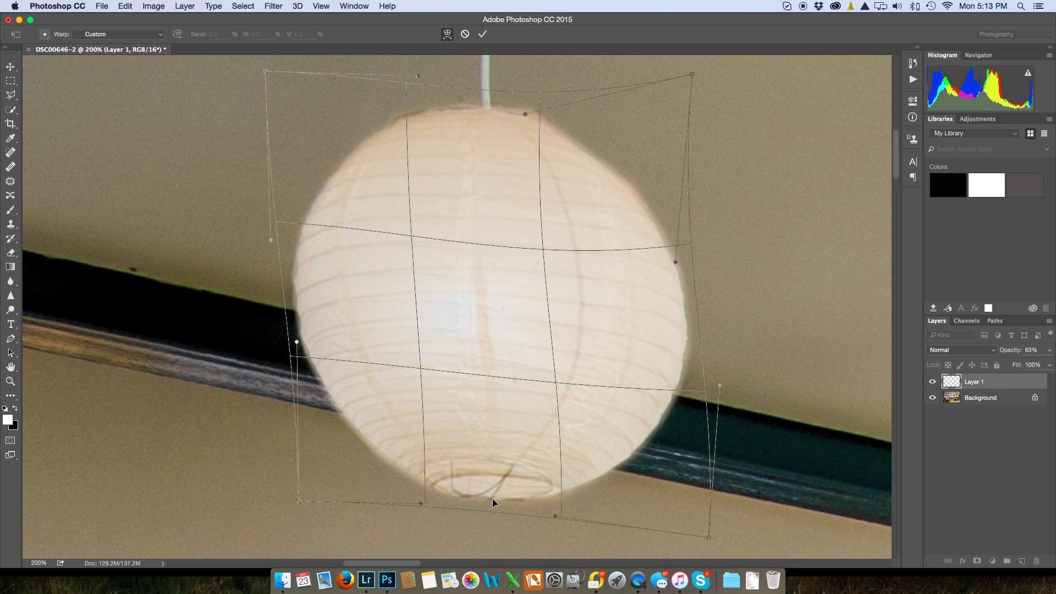
{"action": "left_click_drag", "start_coordinate": [493, 499], "coordinate": [492, 503]}
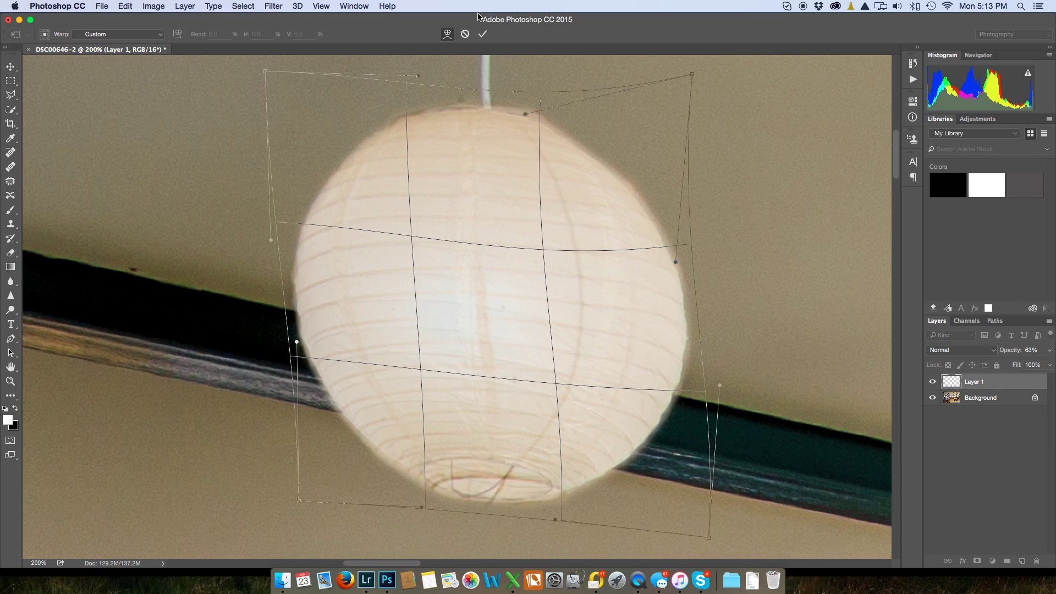
{"action": "left_click", "coordinate": [482, 34]}
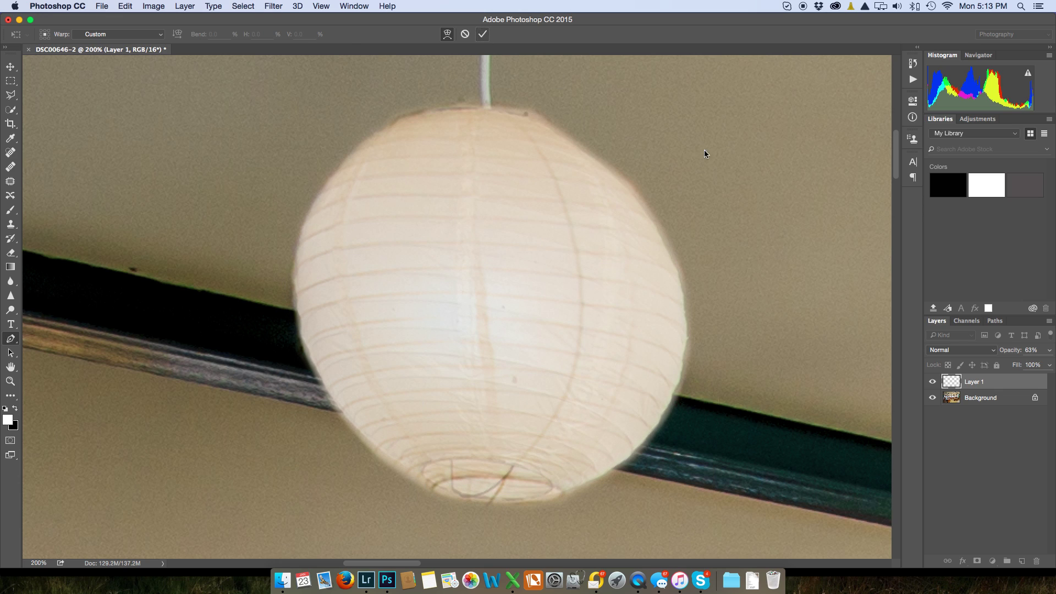
- Raise Layer 1's opacity back to 100% and begin lowering its Fill
{"action": "left_click", "coordinate": [1048, 352]}
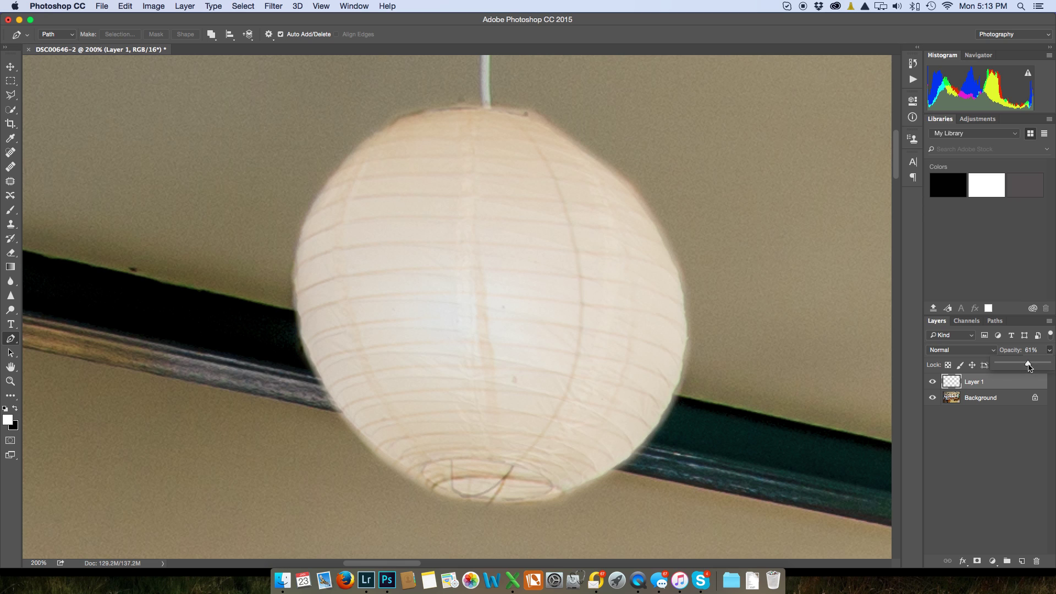
{"action": "left_click_drag", "start_coordinate": [1028, 368], "coordinate": [1047, 364]}
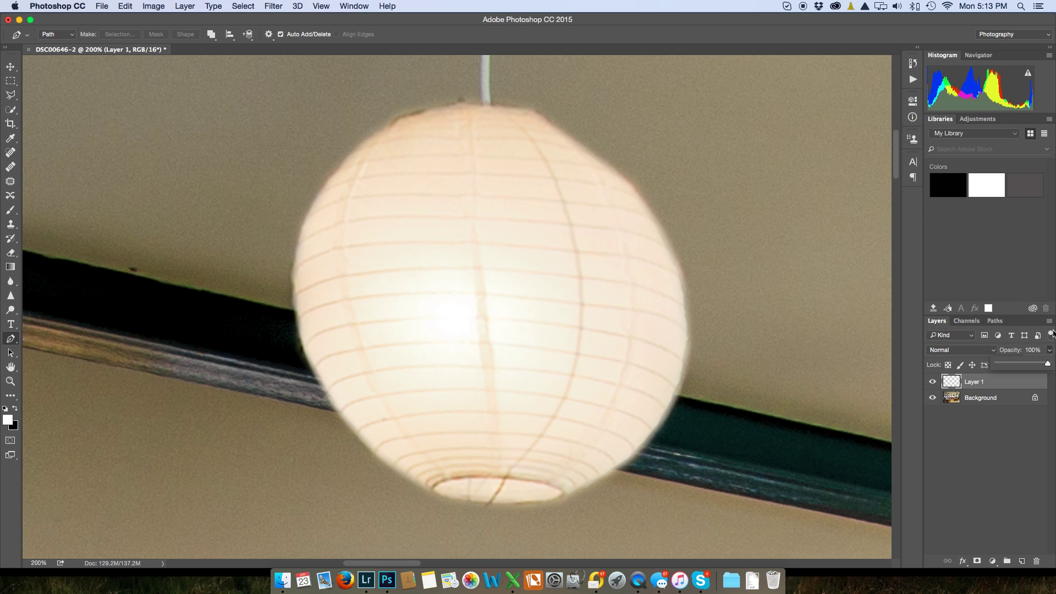
{"action": "key", "text": "super+minus"}
{"action": "key", "text": "super+minus"}
{"action": "key", "text": "super+minus"}
{"action": "key", "text": "super+minus"}
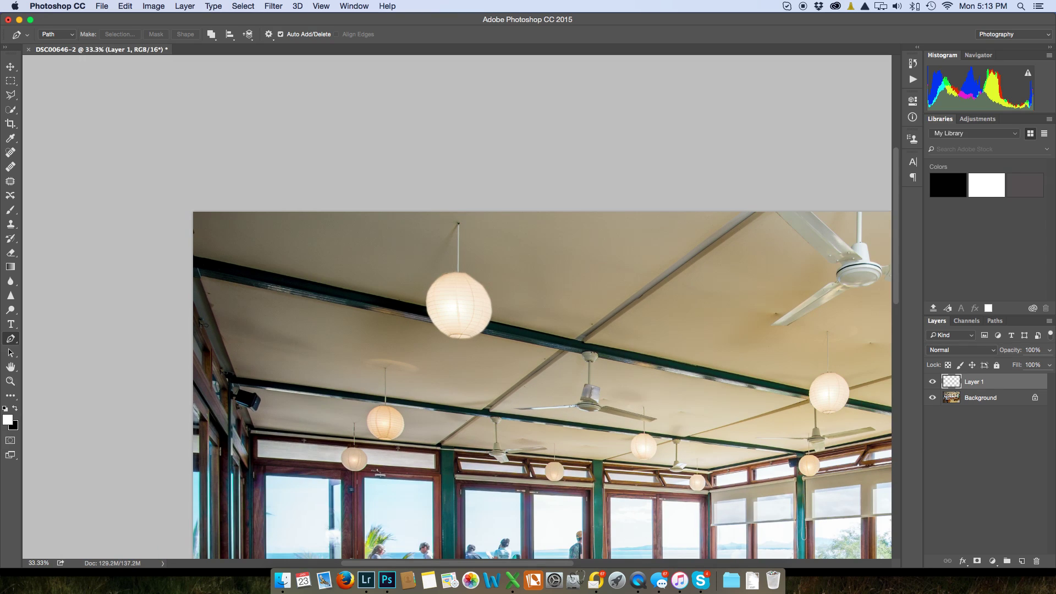
{"action": "scroll", "coordinate": [506, 231], "scroll_direction": "down", "scroll_amount": 3}
{"action": "scroll", "coordinate": [506, 231], "scroll_direction": "right", "scroll_amount": 5}
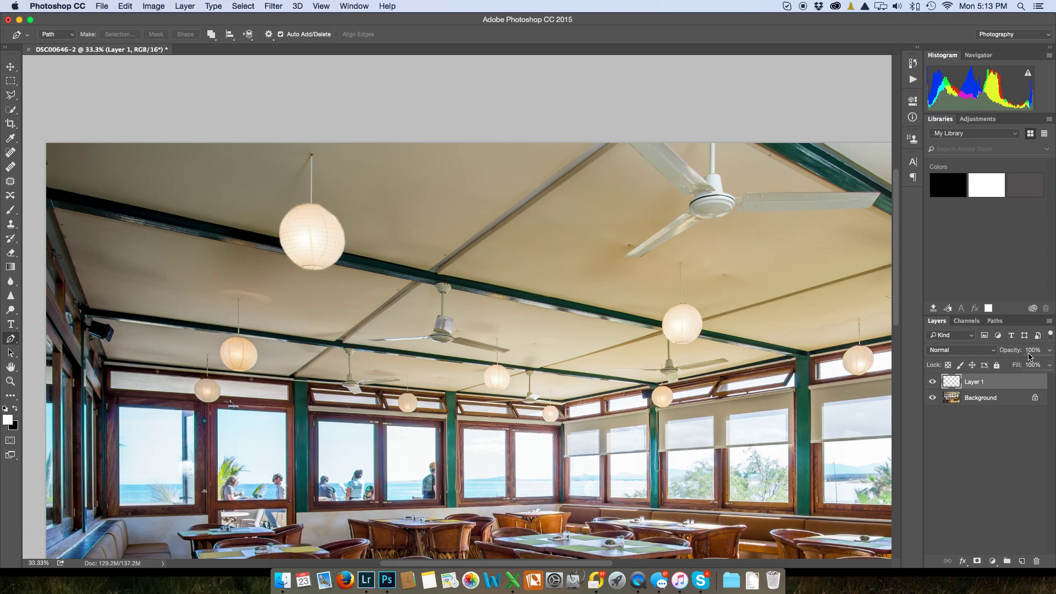
{"action": "left_click", "coordinate": [1049, 365]}
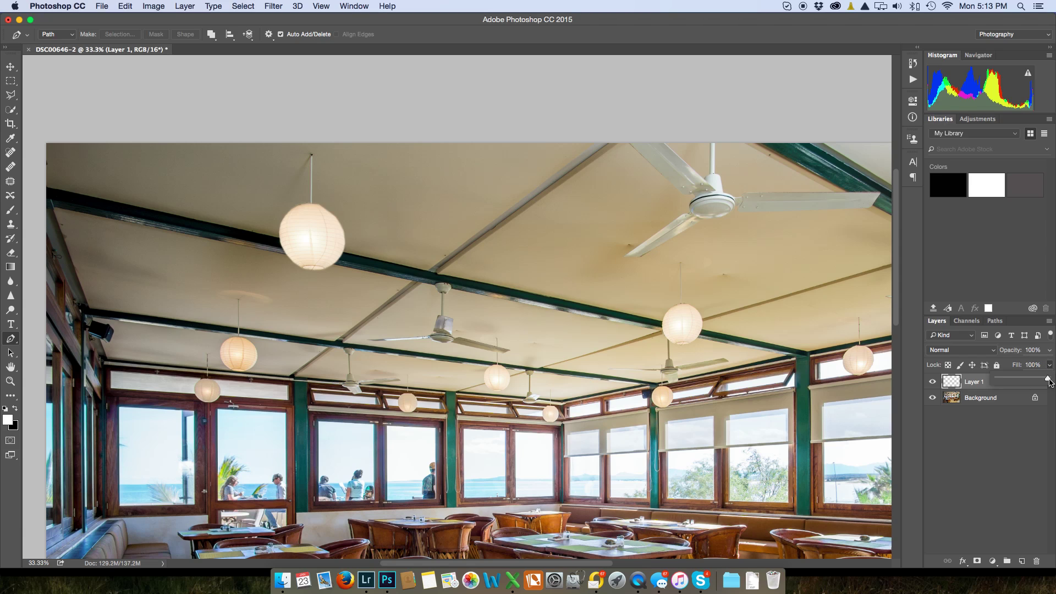
{"action": "left_click_drag", "start_coordinate": [1048, 381], "coordinate": [1041, 379]}
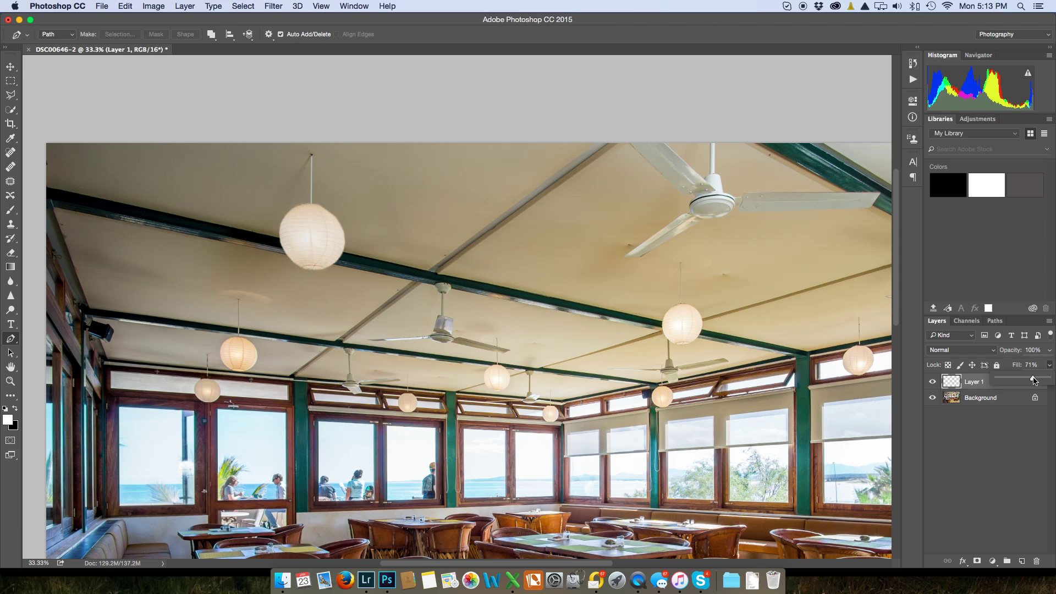
- Set Layer 1's Fill to 71% and zoom out to see the whole restaurant photo
{"action": "left_click_drag", "start_coordinate": [1033, 380], "coordinate": [1033, 380]}
{"action": "key", "text": "super+minus"}
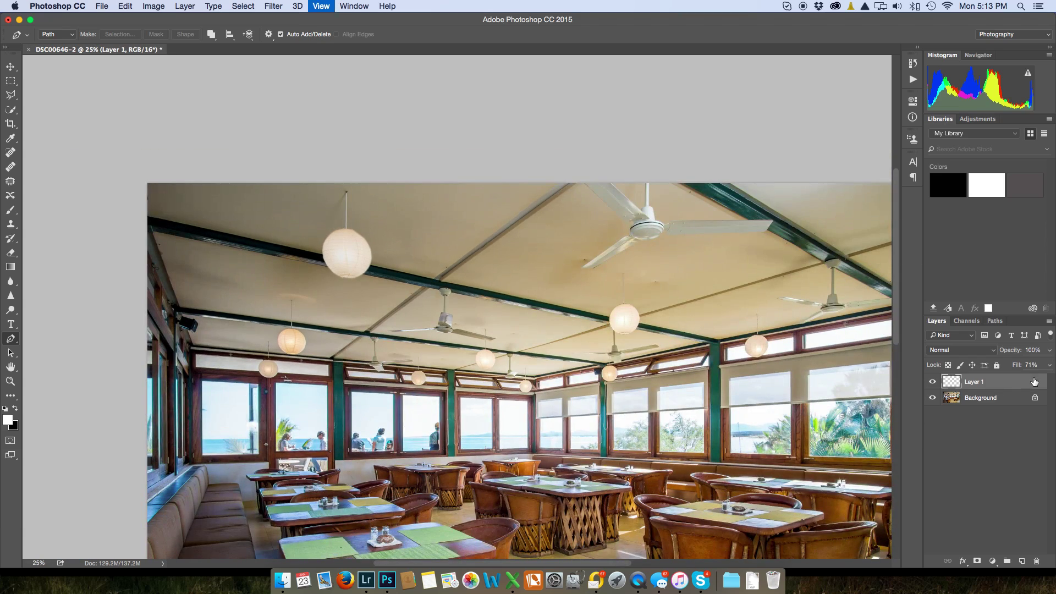
{"action": "key", "text": "super+minus"}
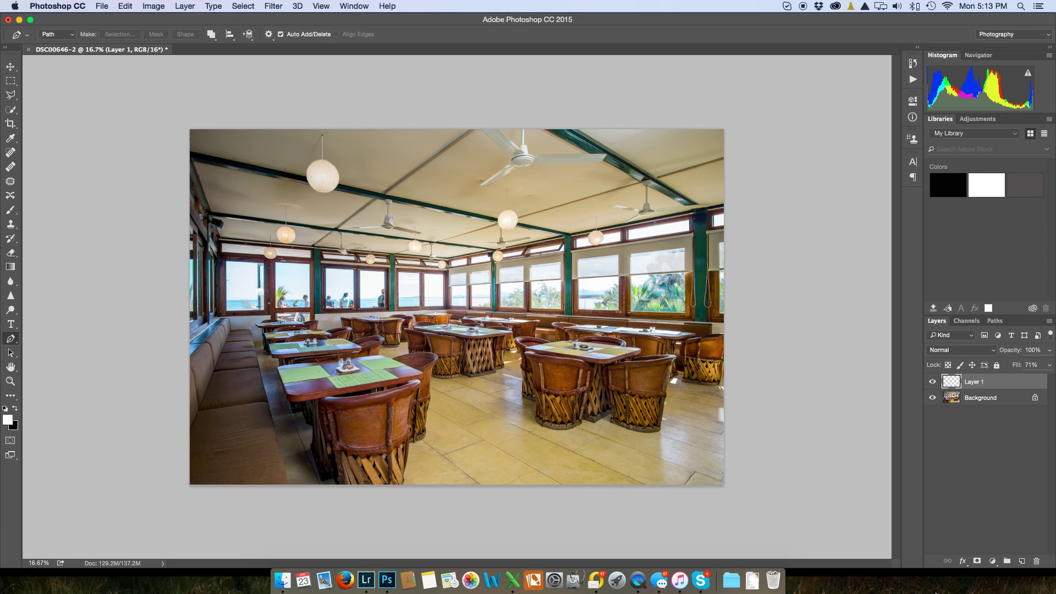
{"action": "right_click", "coordinate": [637, 569]}
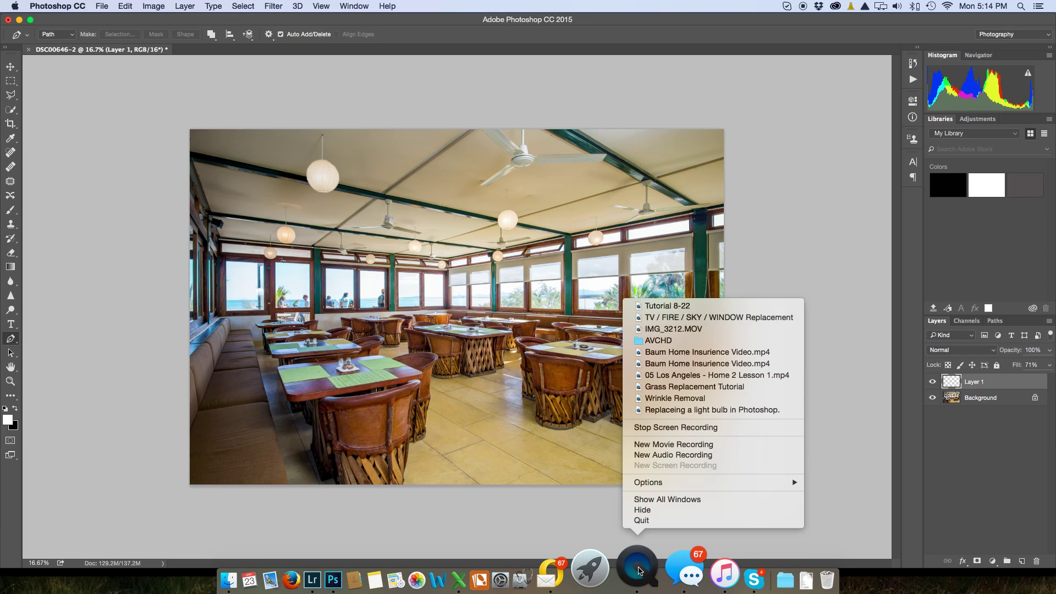